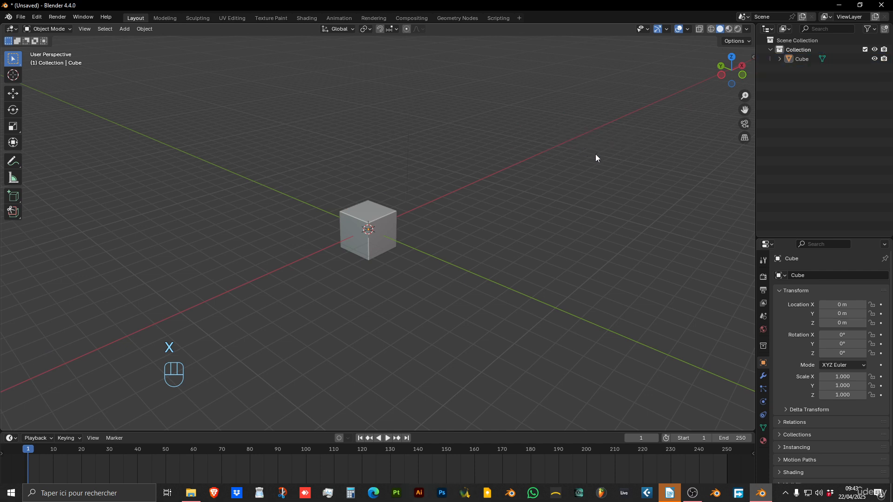
- Add an Array modifier to the cube and set its relative offset X factor to 2.1
{"action": "left_click", "coordinate": [386, 222]}
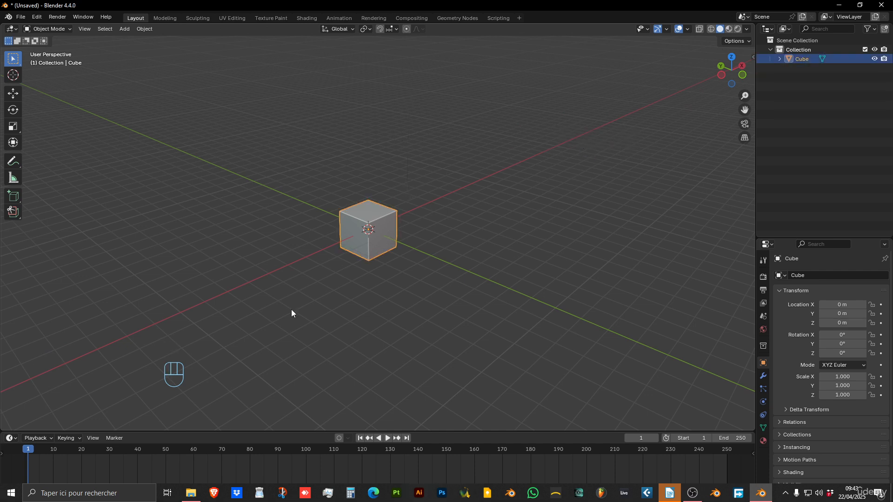
{"action": "left_click", "coordinate": [763, 376]}
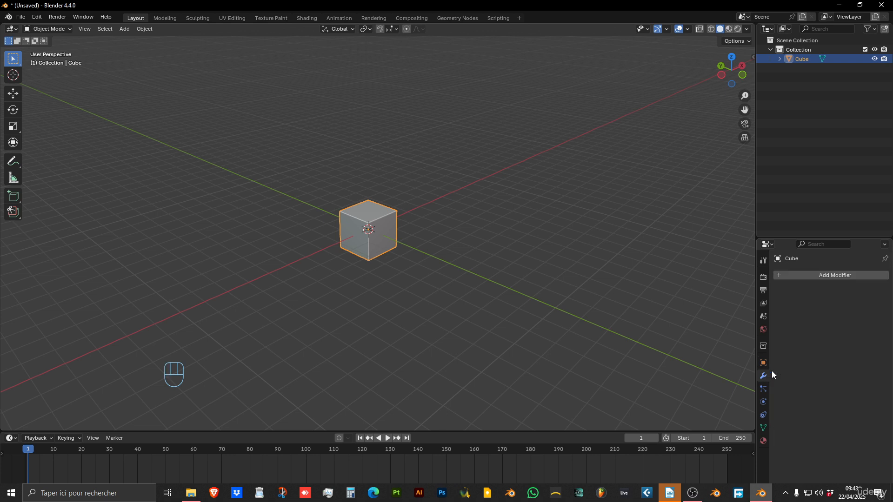
{"action": "scroll", "coordinate": [401, 264], "scroll_direction": "up", "scroll_amount": 3}
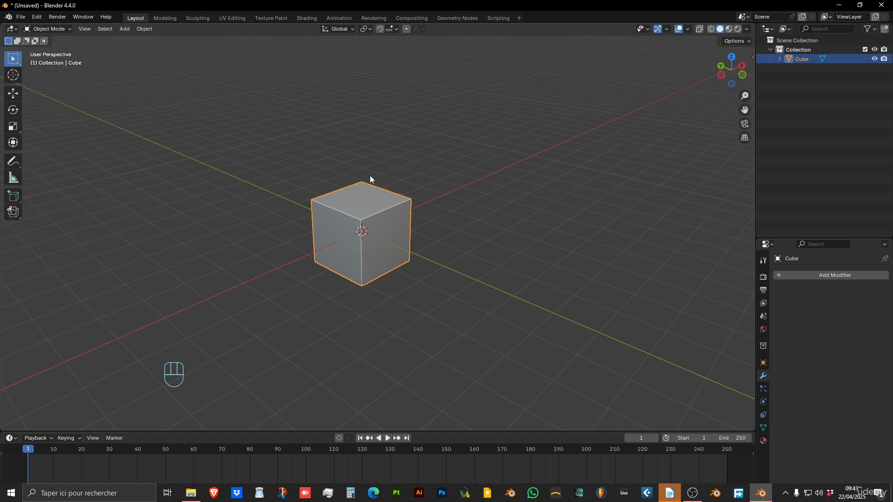
{"action": "left_click", "coordinate": [834, 275]}
{"action": "mouse_move", "coordinate": [833, 278]}
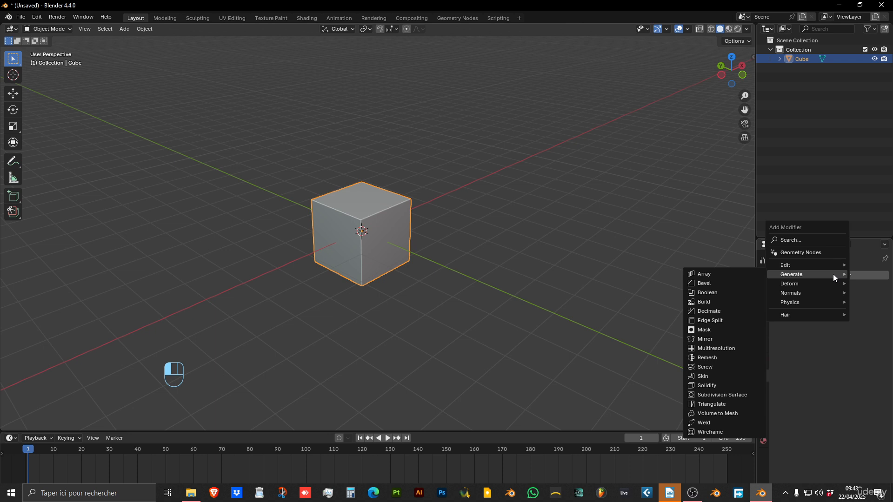
{"action": "left_click", "coordinate": [739, 274]}
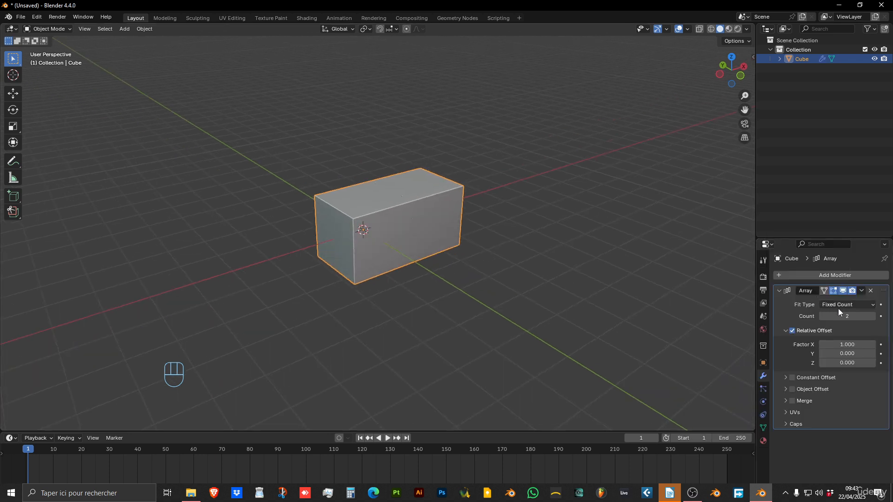
{"action": "left_click_drag", "start_coordinate": [841, 345], "coordinate": [869, 345]}
{"action": "scroll", "coordinate": [423, 247], "scroll_direction": "down", "scroll_amount": 2}
- Delete the arrayed cube and add a fresh mesh cube in its place
{"action": "key", "text": "x"}
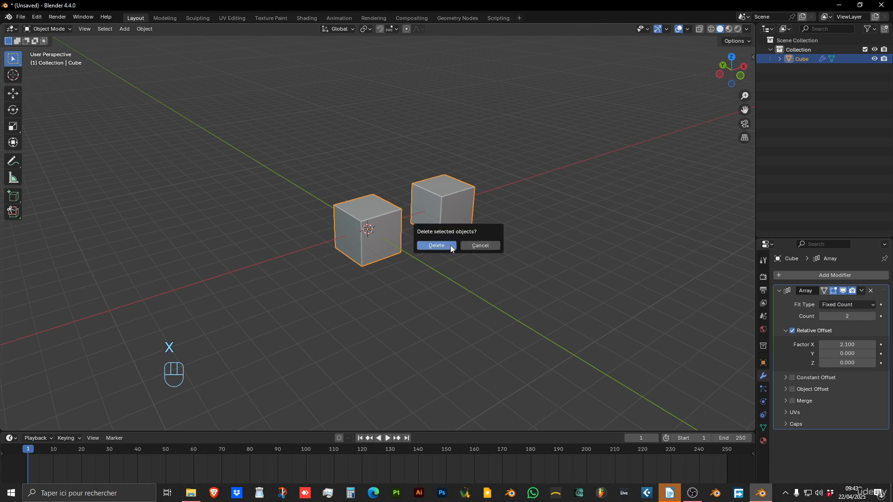
{"action": "left_click", "coordinate": [450, 245]}
{"action": "key", "text": "shift+a"}
{"action": "mouse_move", "coordinate": [453, 242]}
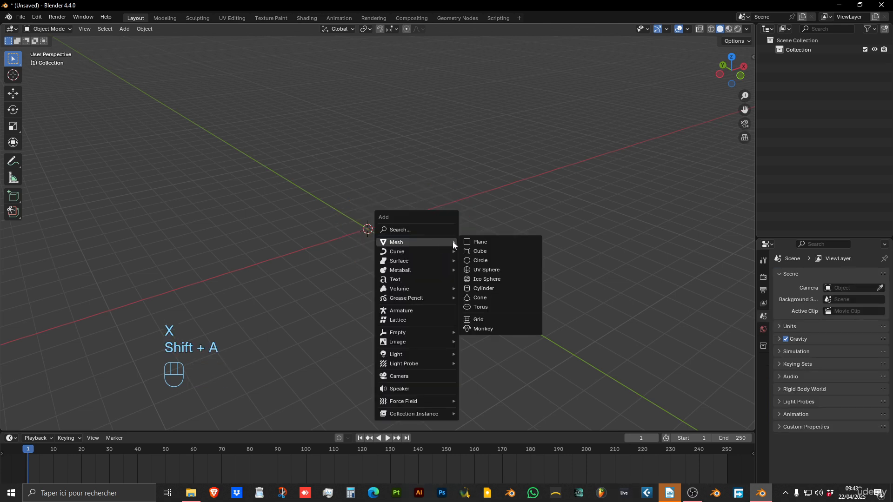
{"action": "left_click", "coordinate": [488, 250]}
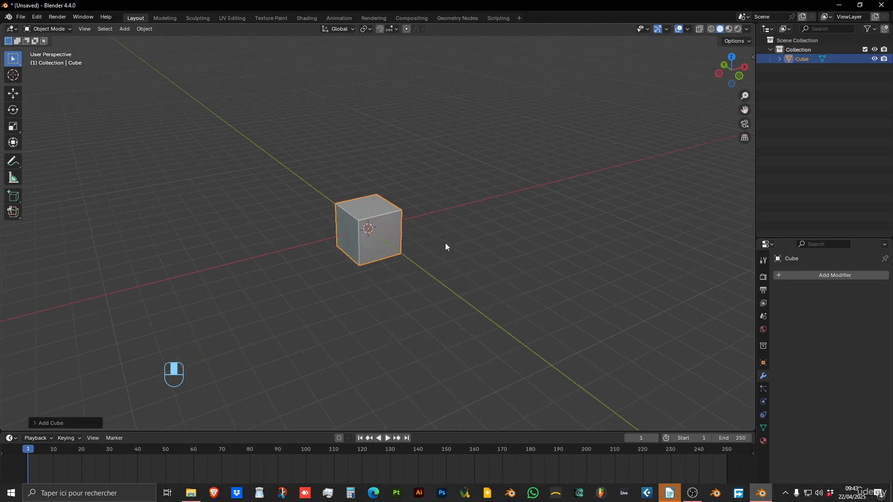
- Duplicate the cube twice, placing one copy beside the original and the other above it
{"action": "key", "text": "shift+d"}
{"action": "left_click", "coordinate": [538, 191]}
{"action": "key", "text": "shift+d"}
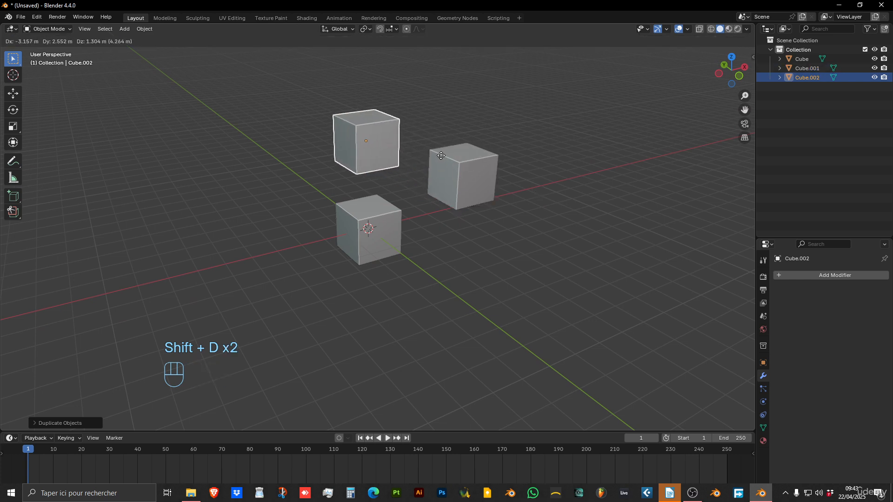
{"action": "left_click", "coordinate": [439, 154]}
- Select all three cubes with the original as the active one and add a Boolean modifier to it
{"action": "left_click", "coordinate": [476, 177], "text": "shift"}
{"action": "left_click", "coordinate": [365, 232], "text": "shift"}
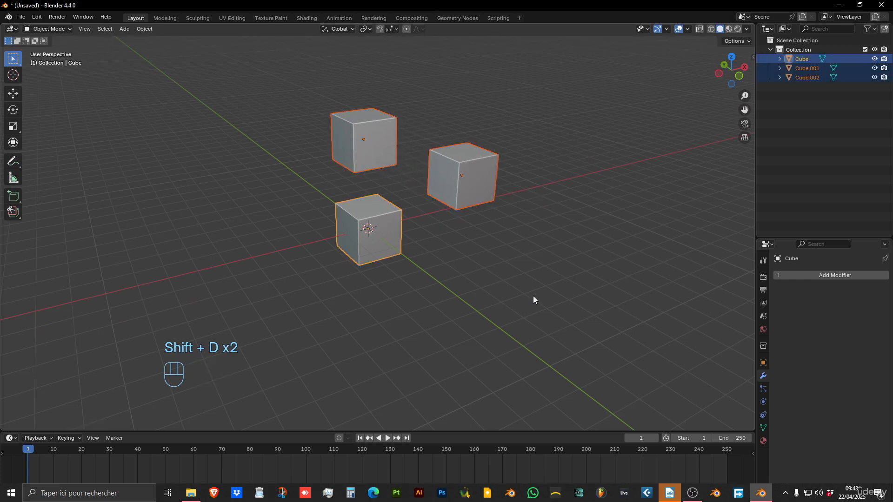
{"action": "left_click", "coordinate": [847, 274]}
{"action": "mouse_move", "coordinate": [847, 274]}
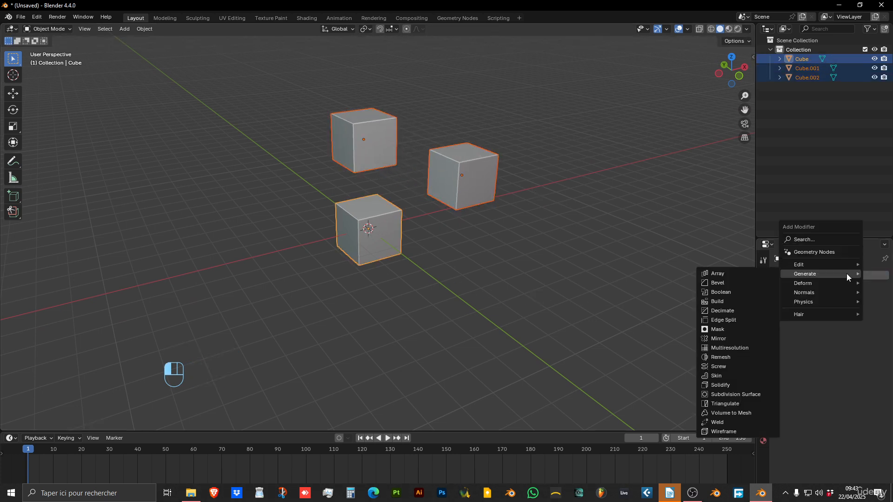
{"action": "left_click", "coordinate": [738, 292]}
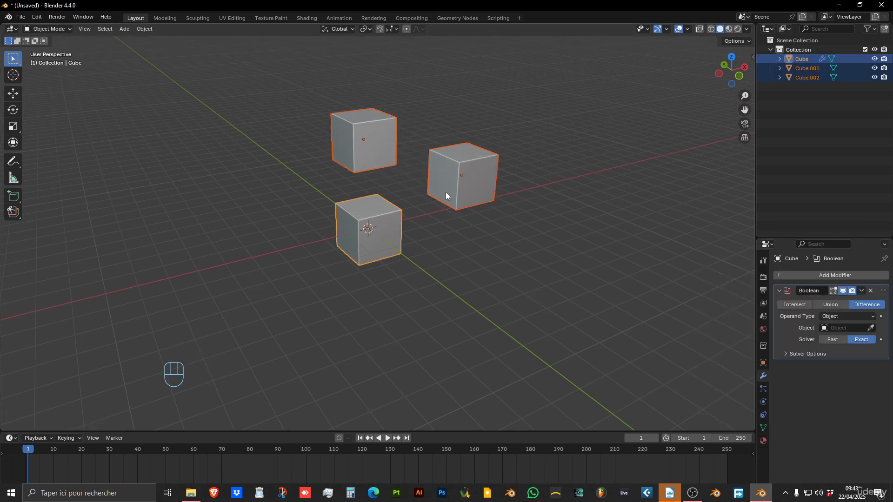
- Delete all the cubes to empty the scene
{"action": "left_click", "coordinate": [479, 170]}
{"action": "left_click", "coordinate": [396, 147]}
{"action": "left_click", "coordinate": [476, 166]}
{"action": "left_click_drag", "start_coordinate": [282, 86], "coordinate": [490, 230]}
{"action": "key", "text": "x"}
{"action": "left_click", "coordinate": [490, 230]}
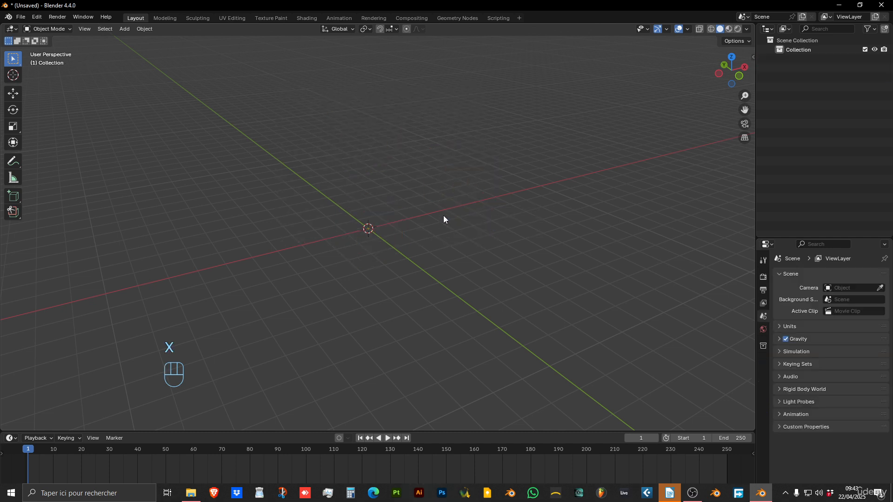
- Add a mesh plane at the world origin
{"action": "key", "text": "shift+a"}
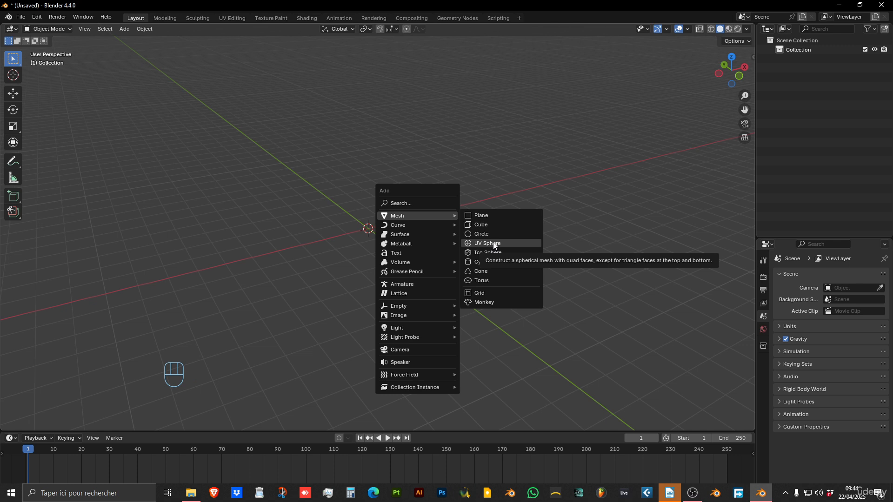
{"action": "key", "text": "shift+a"}
{"action": "mouse_move", "coordinate": [657, 236]}
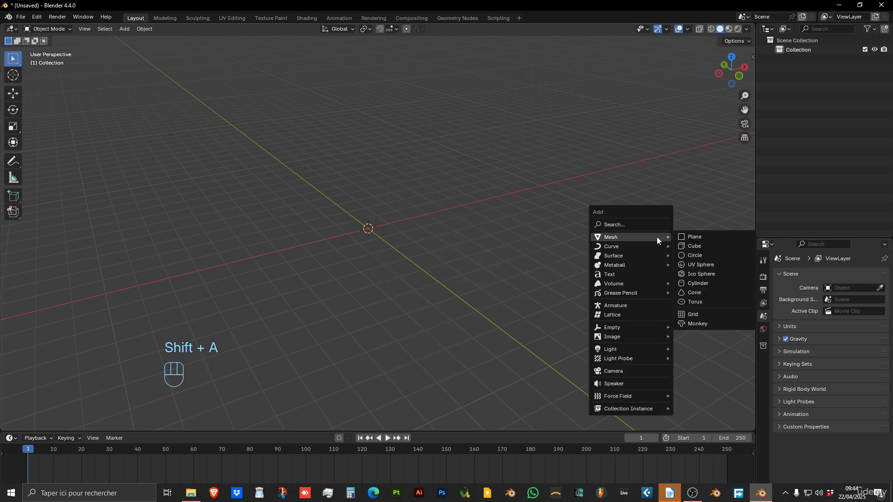
{"action": "left_click", "coordinate": [699, 237]}
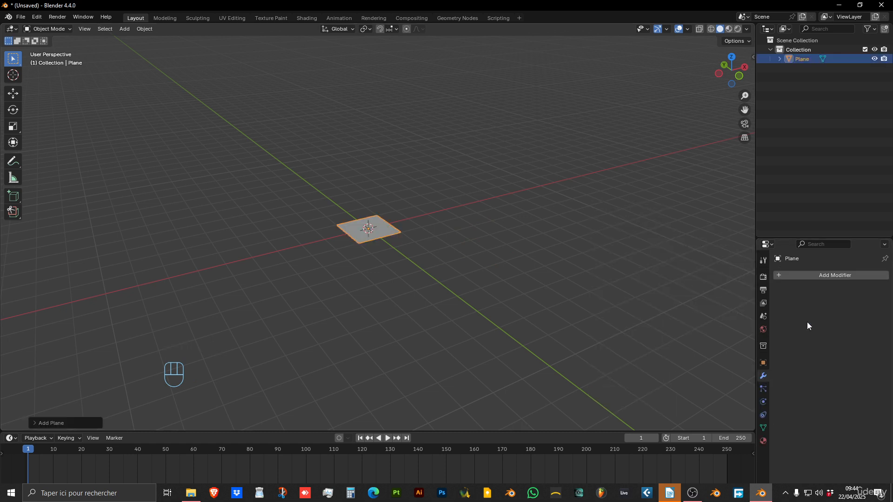
- Add a Solidify modifier to the plane and set its thickness to 0.85 m
{"action": "left_click", "coordinate": [823, 276]}
{"action": "mouse_move", "coordinate": [824, 277]}
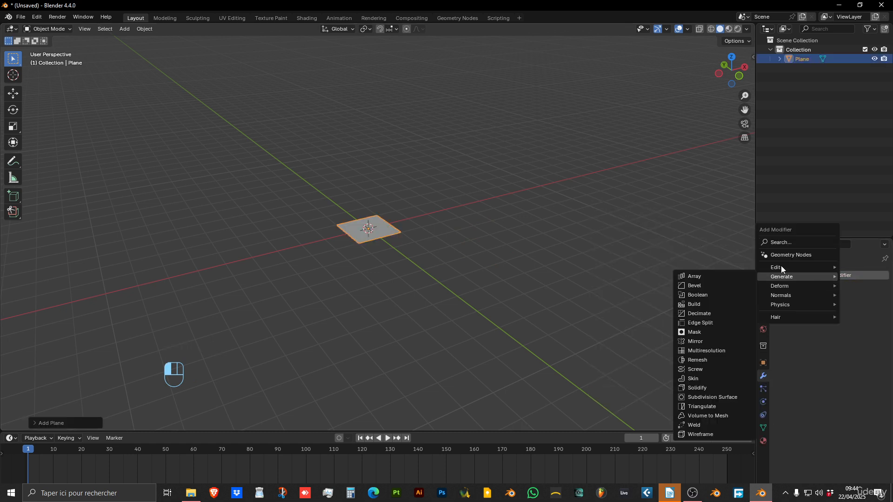
{"action": "mouse_move", "coordinate": [782, 269]}
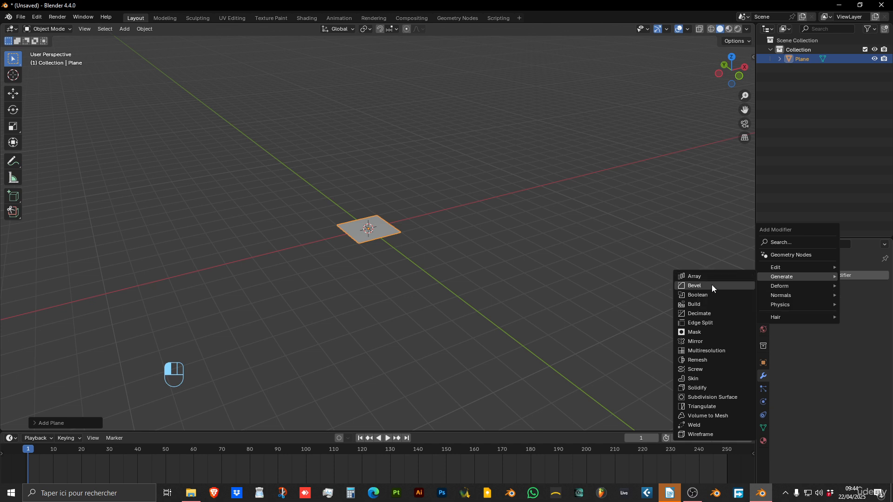
{"action": "left_click", "coordinate": [708, 387]}
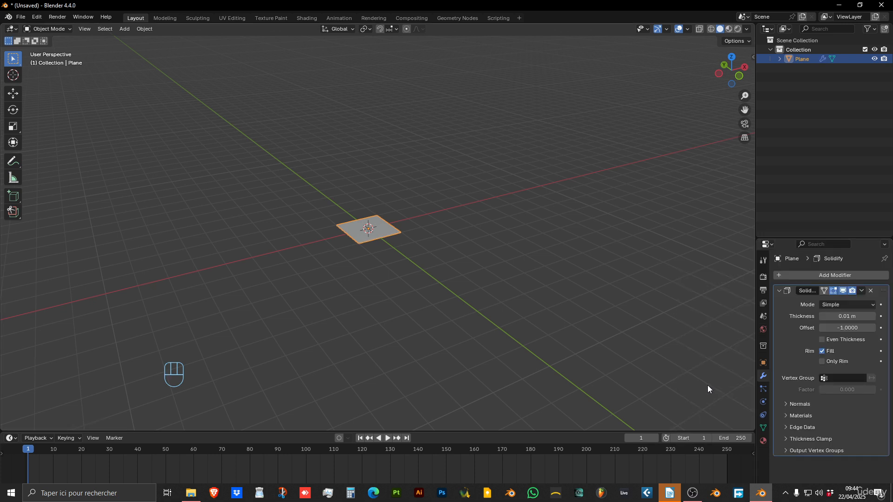
{"action": "left_click_drag", "start_coordinate": [847, 317], "coordinate": [874, 317]}
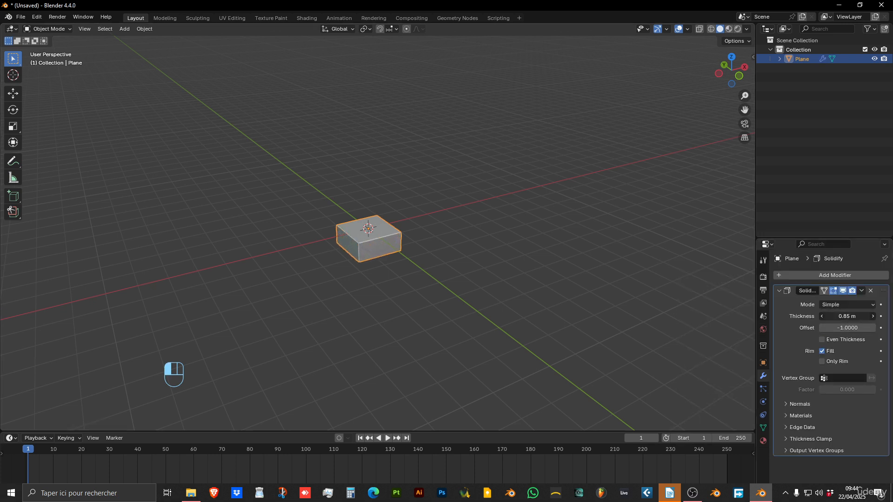
{"action": "scroll", "coordinate": [442, 297], "scroll_direction": "up", "scroll_amount": 4}
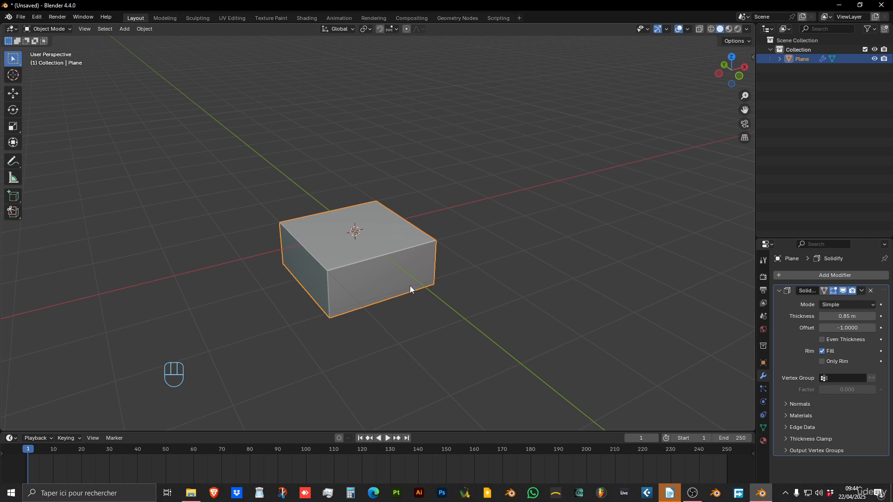
- Add a Subdivision Surface modifier to the solidified plane
{"action": "left_click", "coordinate": [842, 275]}
{"action": "mouse_move", "coordinate": [842, 275]}
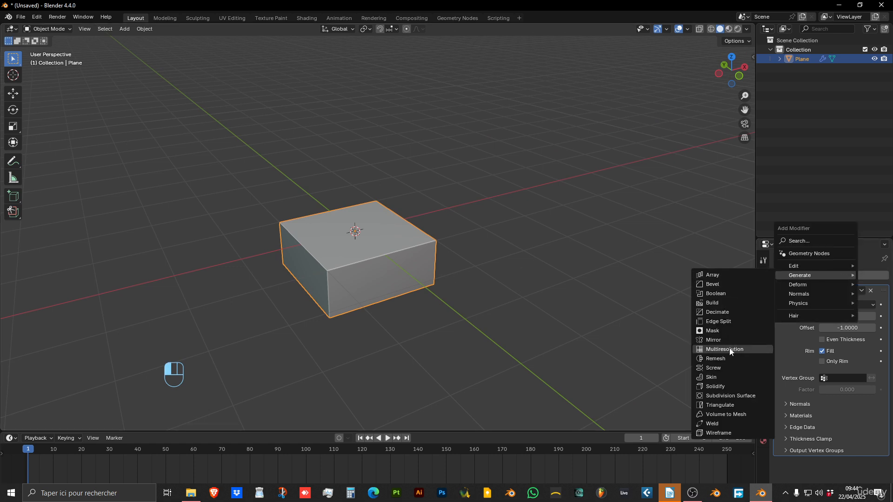
{"action": "left_click", "coordinate": [735, 396]}
{"action": "scroll", "coordinate": [356, 256], "scroll_direction": "up", "scroll_amount": 3}
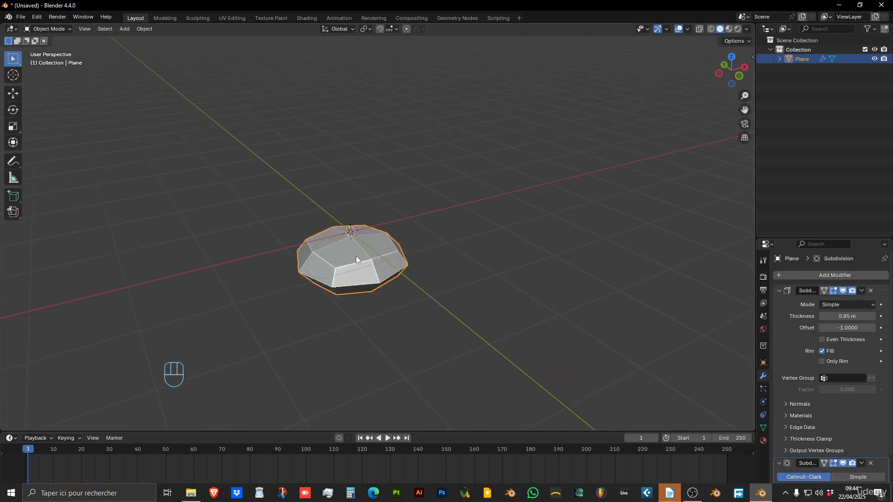
{"action": "scroll", "coordinate": [794, 359], "scroll_direction": "down", "scroll_amount": 2}
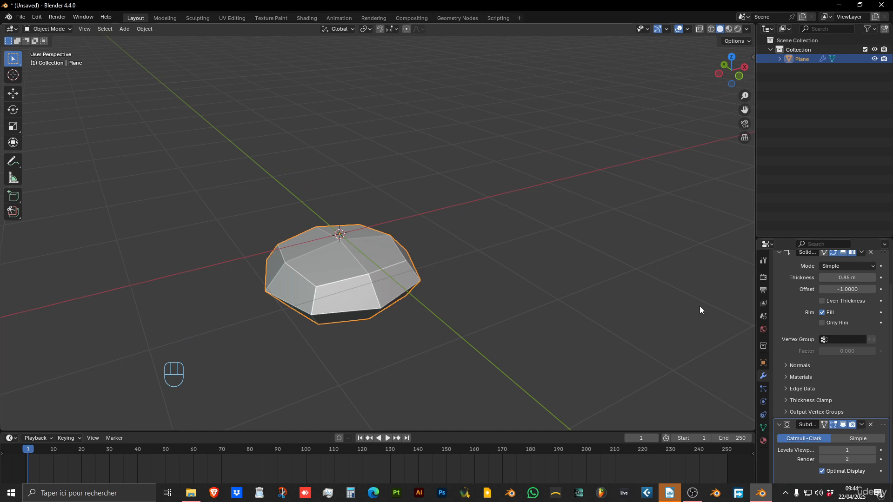
- Turn the Subdivision modifier's viewport display off and back on to compare the shape with and without it
{"action": "left_click", "coordinate": [844, 425]}
{"action": "scroll", "coordinate": [841, 311], "scroll_direction": "up", "scroll_amount": 2}
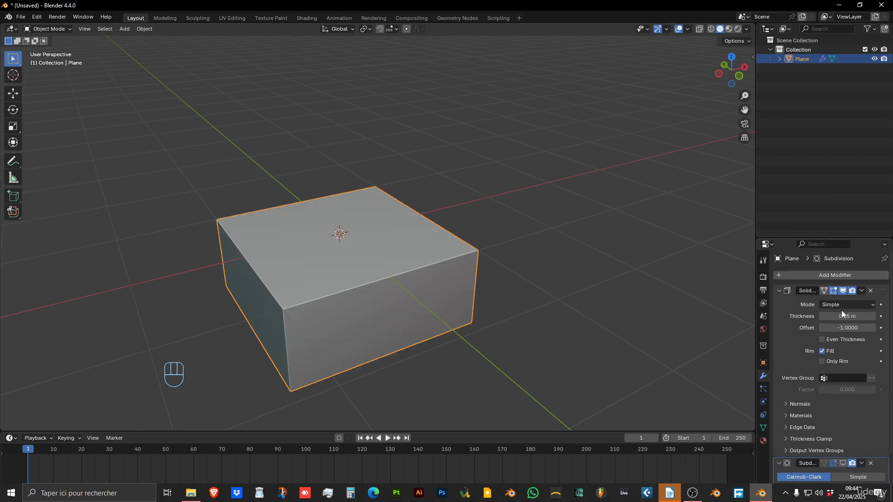
{"action": "scroll", "coordinate": [839, 356], "scroll_direction": "down", "scroll_amount": 2}
{"action": "left_click", "coordinate": [843, 425]}
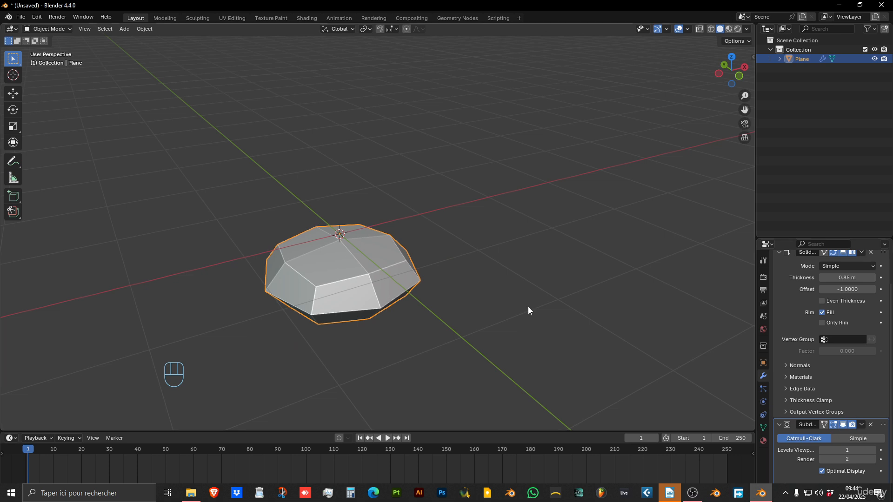
- Examine the available modifier categories, including Normals, Physics and Hair, without adding another modifier
{"action": "scroll", "coordinate": [841, 279], "scroll_direction": "up", "scroll_amount": 2}
{"action": "left_click", "coordinate": [827, 275]}
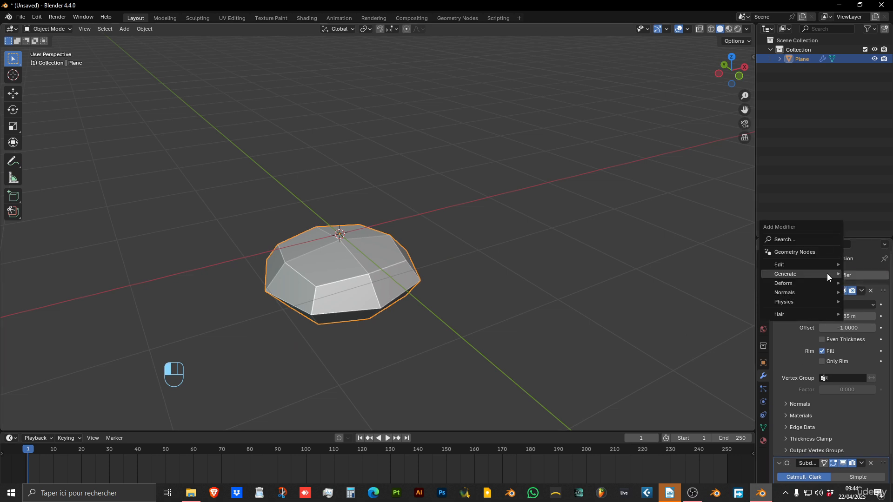
{"action": "mouse_move", "coordinate": [827, 274]}
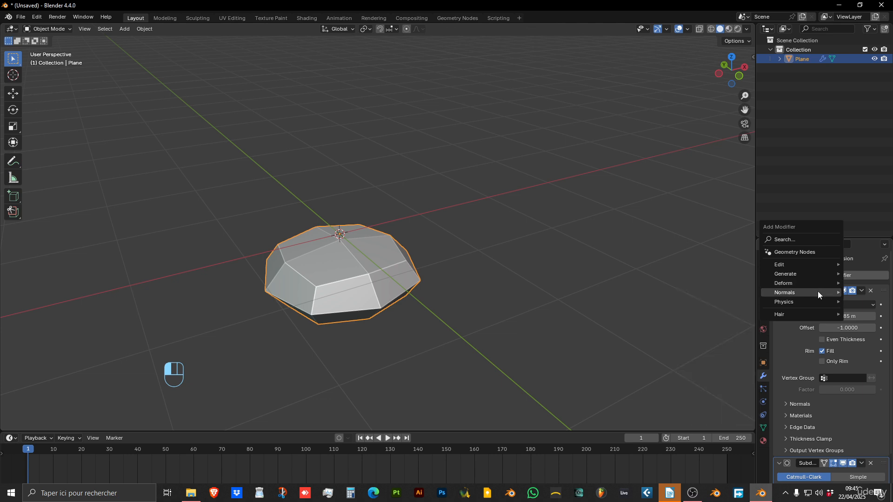
{"action": "mouse_move", "coordinate": [817, 293]}
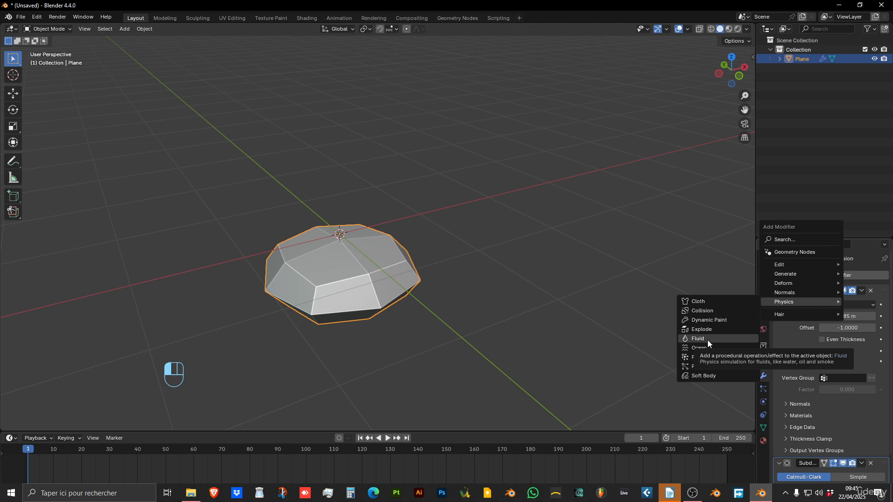
{"action": "mouse_move", "coordinate": [776, 313]}
{"action": "mouse_move", "coordinate": [735, 320]}
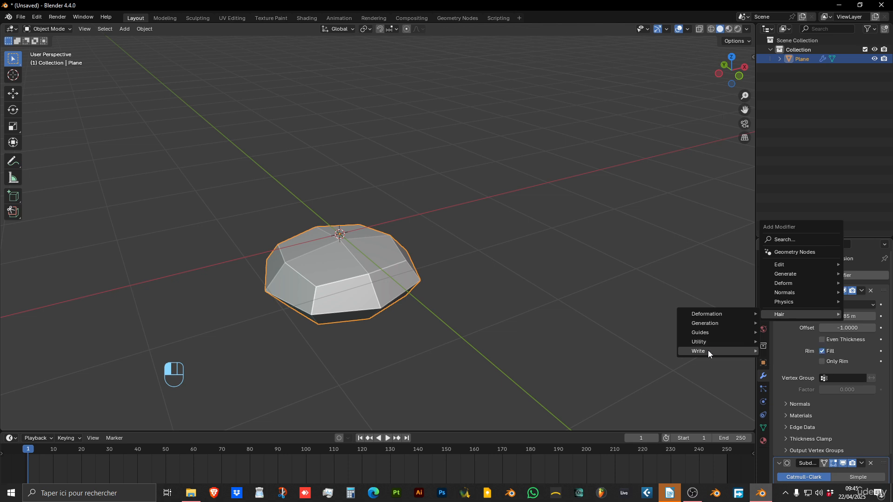
{"action": "mouse_move", "coordinate": [708, 351]}
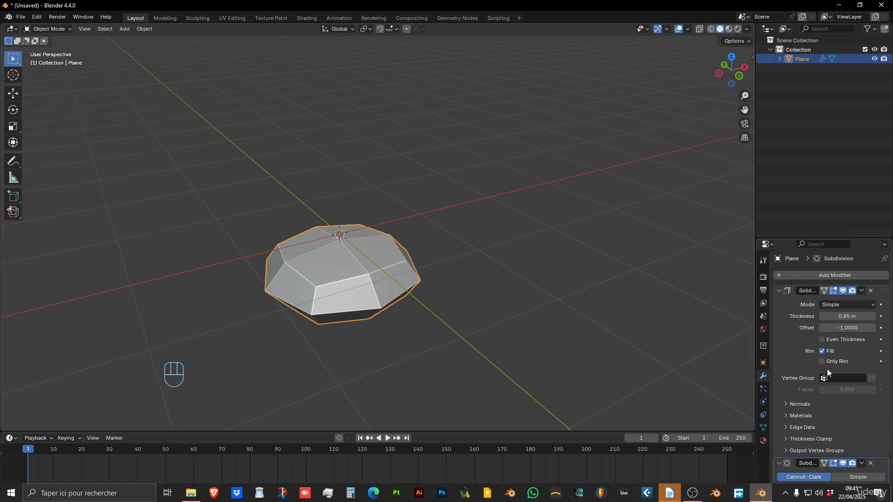
{"action": "left_click", "coordinate": [838, 275]}
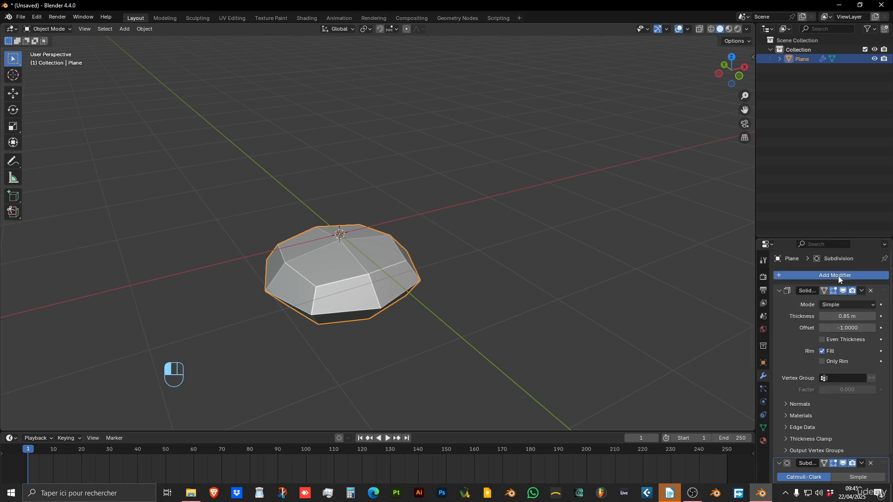
{"action": "mouse_move", "coordinate": [839, 278]}
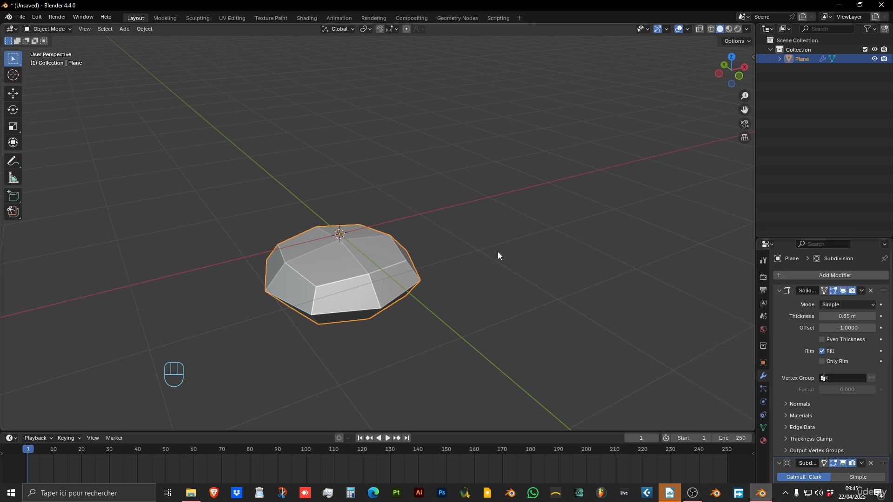
- Deselect the solidified and subdivided plane
{"action": "scroll", "coordinate": [541, 271], "scroll_direction": "down", "scroll_amount": 3}
{"action": "scroll", "coordinate": [823, 347], "scroll_direction": "down", "scroll_amount": 2}
{"action": "scroll", "coordinate": [822, 347], "scroll_direction": "up", "scroll_amount": 2}
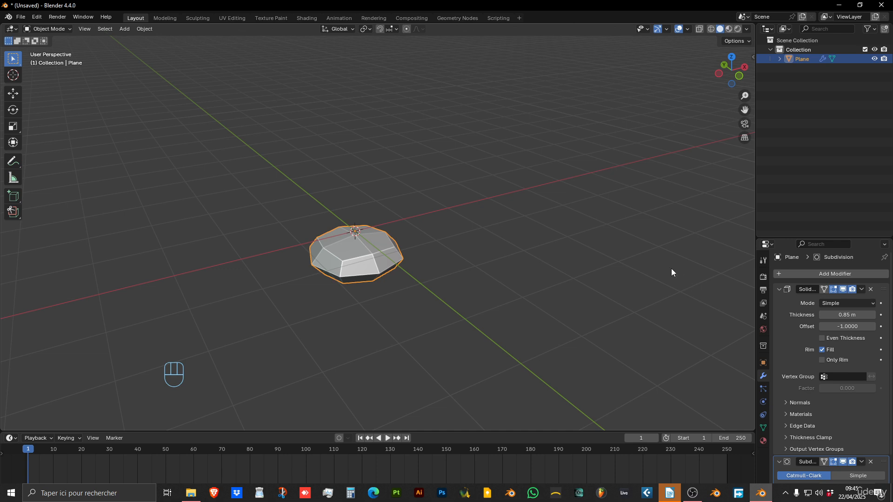
{"action": "left_click", "coordinate": [663, 350]}
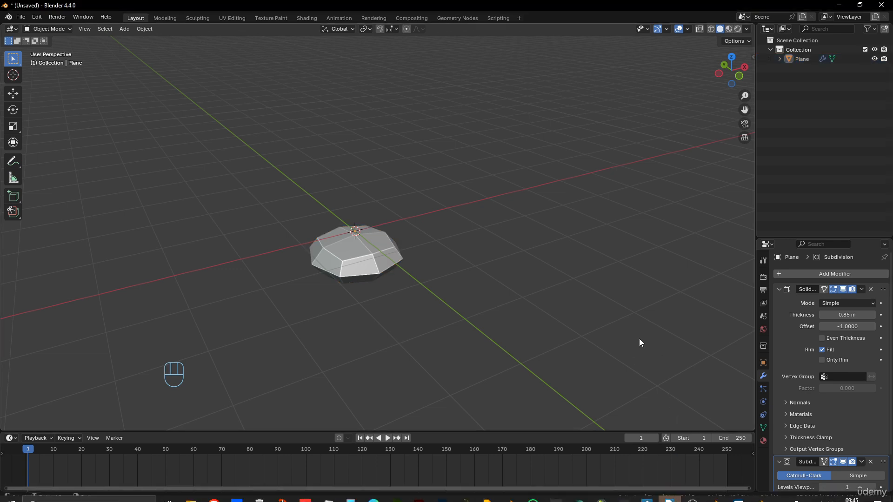
- Add a second Subdivision Surface modifier and set the first Subdivision modifier's viewport levels to 3
{"action": "left_click", "coordinate": [829, 275]}
{"action": "mouse_move", "coordinate": [831, 279]}
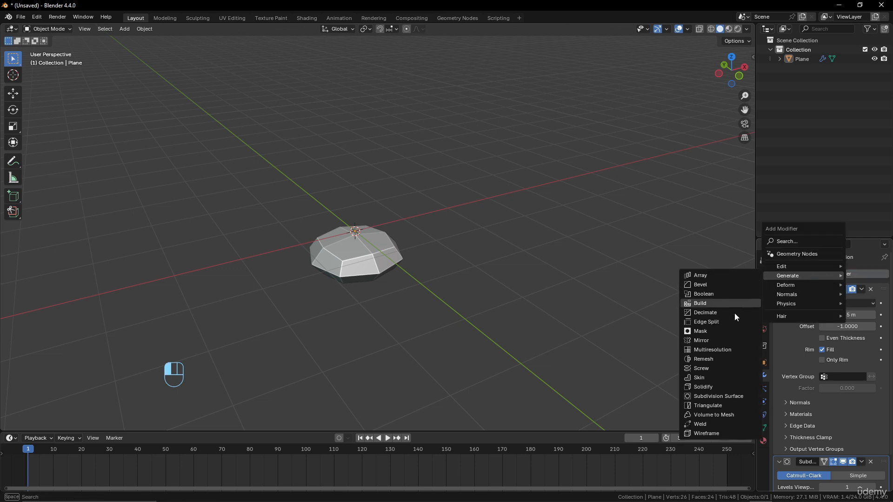
{"action": "left_click", "coordinate": [721, 396]}
{"action": "scroll", "coordinate": [822, 374], "scroll_direction": "down", "scroll_amount": 3}
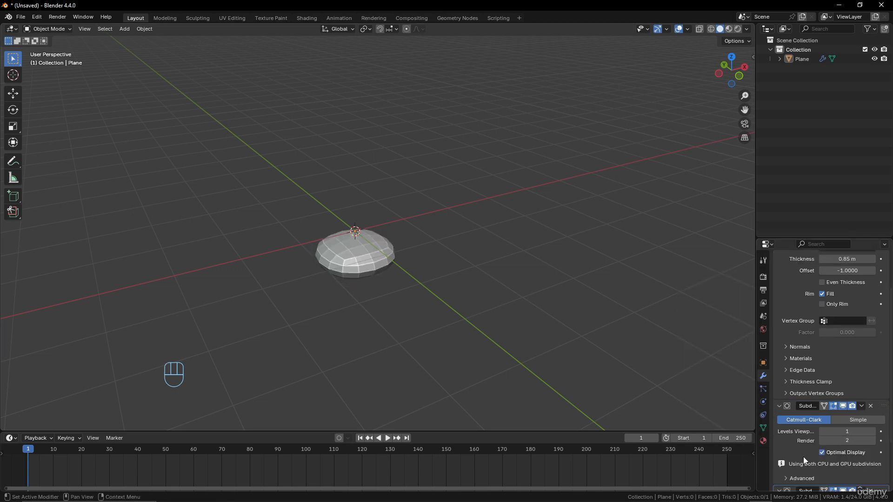
{"action": "left_click", "coordinate": [872, 433]}
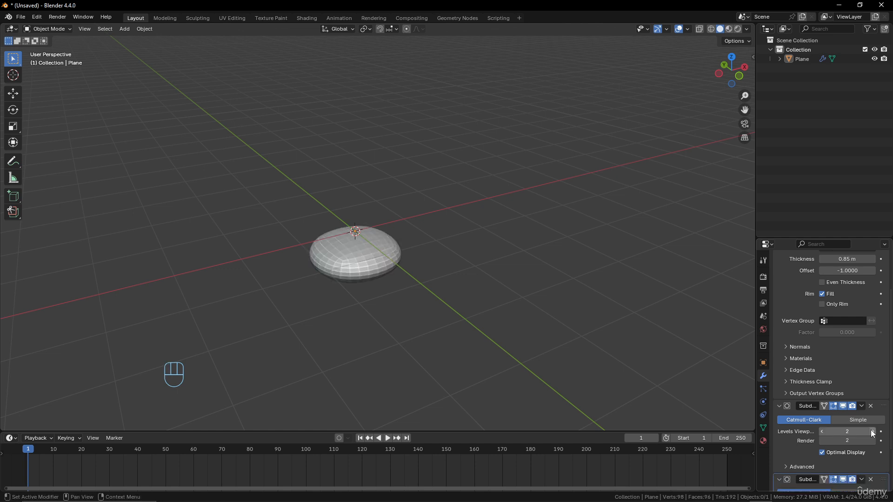
{"action": "left_click", "coordinate": [873, 433]}
- Raise the viewport levels to 6 on the second Subdivision modifier and to 5 on the first
{"action": "scroll", "coordinate": [873, 433], "scroll_direction": "down", "scroll_amount": 3}
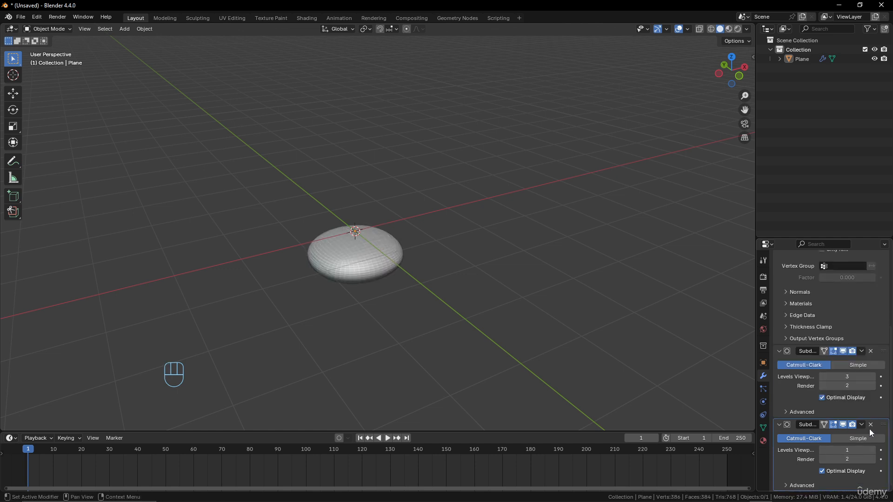
{"action": "left_click", "coordinate": [873, 450]}
{"action": "left_click", "coordinate": [872, 451]}
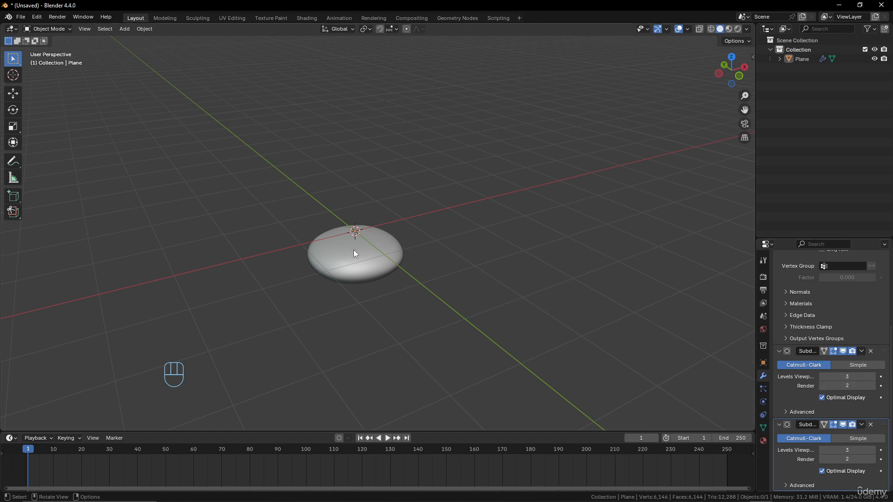
{"action": "middle_click_drag", "start_coordinate": [354, 249], "coordinate": [353, 259]}
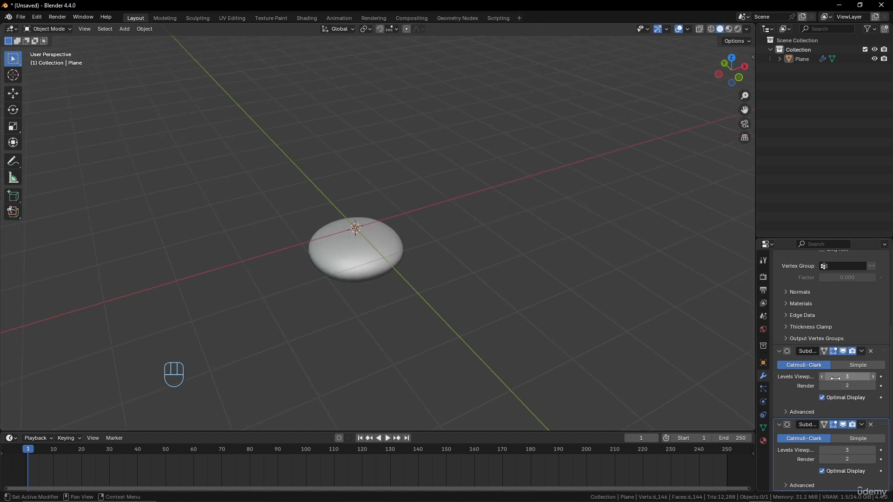
{"action": "left_click", "coordinate": [872, 450]}
{"action": "left_click", "coordinate": [873, 450]}
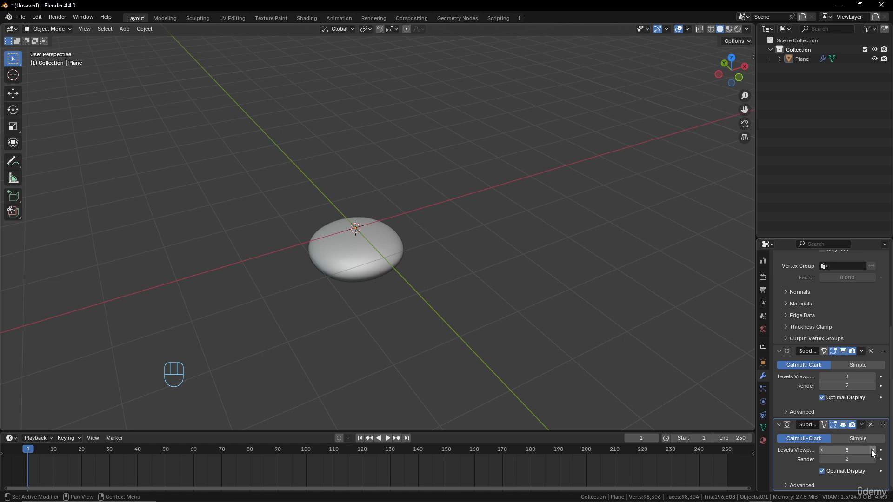
{"action": "left_click", "coordinate": [872, 450]}
{"action": "left_click", "coordinate": [872, 377]}
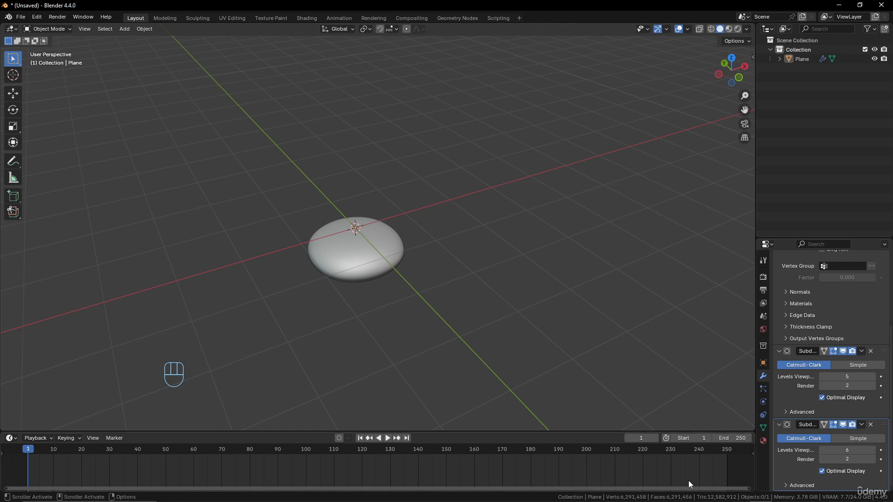
- Remove both Subdivision modifiers and the Solidify modifier from the plane
{"action": "left_click", "coordinate": [871, 352]}
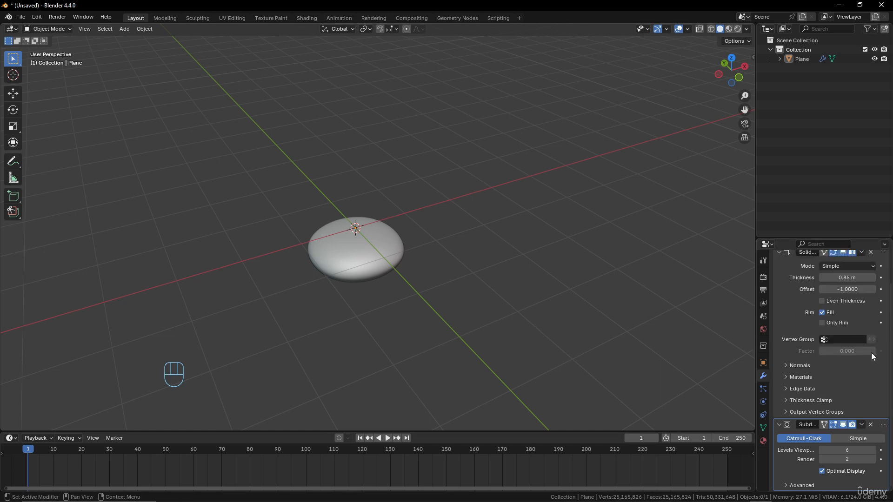
{"action": "left_click", "coordinate": [872, 427]}
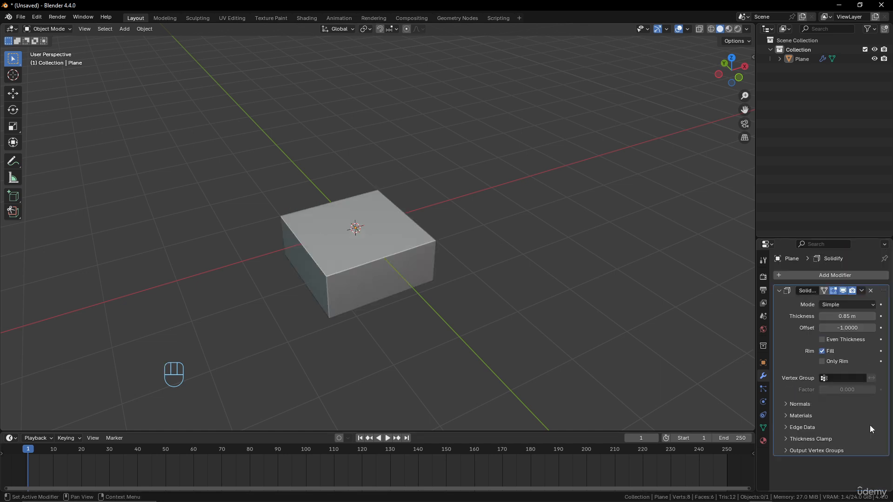
{"action": "left_click", "coordinate": [875, 293]}
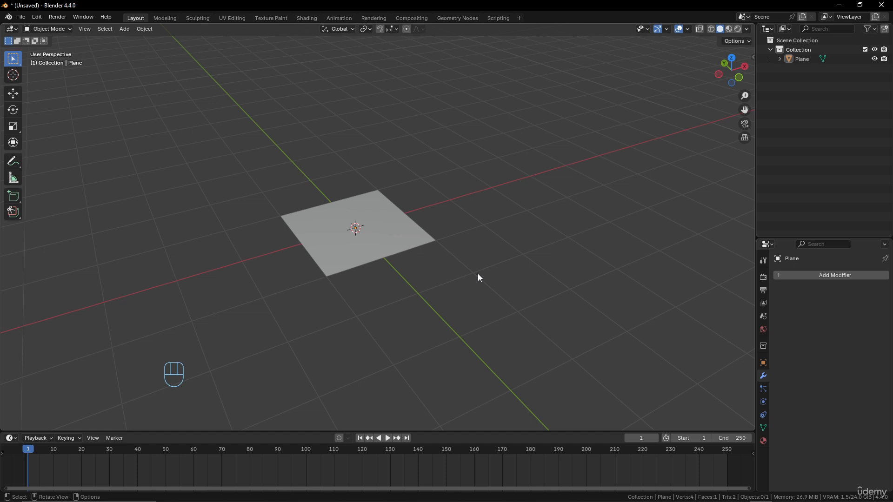
- Add a Solidify modifier to the plane and set its thickness to about 0.77 m
{"action": "left_click", "coordinate": [822, 275]}
{"action": "mouse_move", "coordinate": [822, 275]}
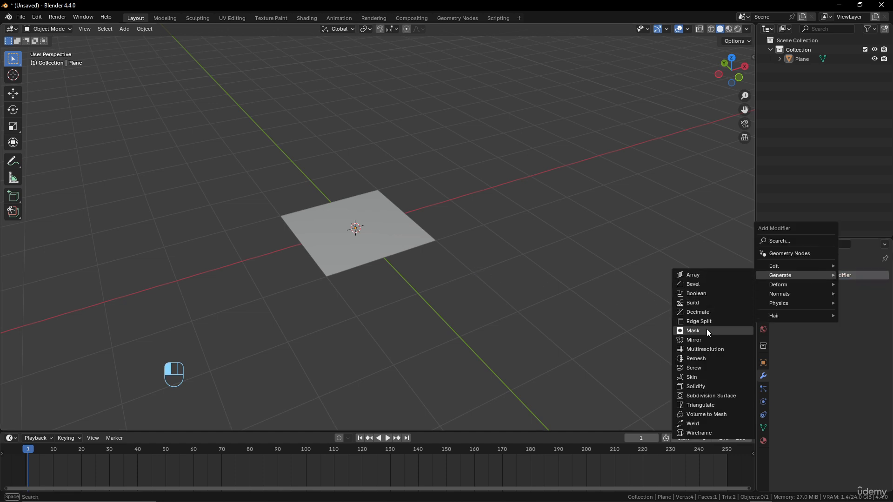
{"action": "left_click", "coordinate": [708, 386]}
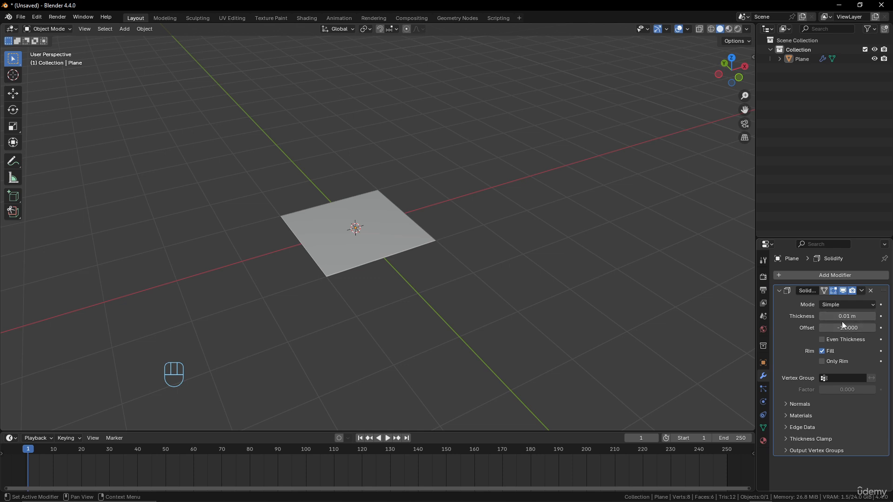
{"action": "left_click_drag", "start_coordinate": [844, 316], "coordinate": [890, 316]}
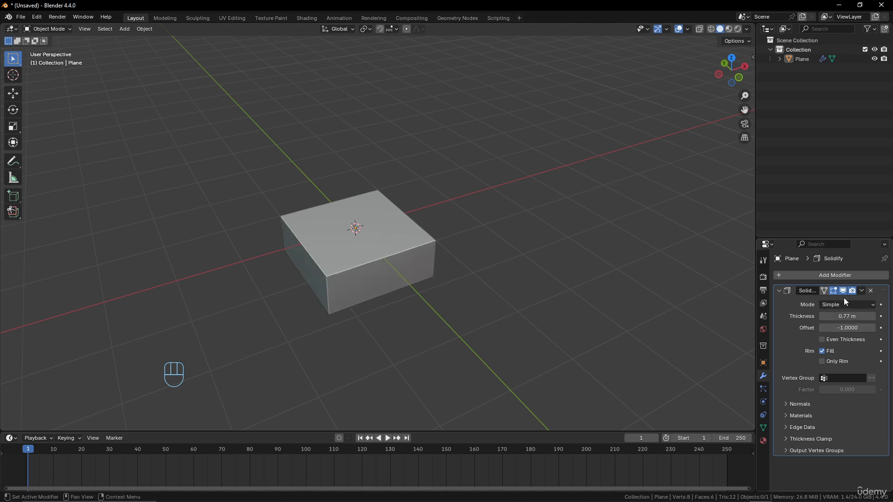
- Add a Subdivision Surface modifier after the Solidify modifier on the plane
{"action": "left_click", "coordinate": [839, 275]}
{"action": "mouse_move", "coordinate": [838, 275]}
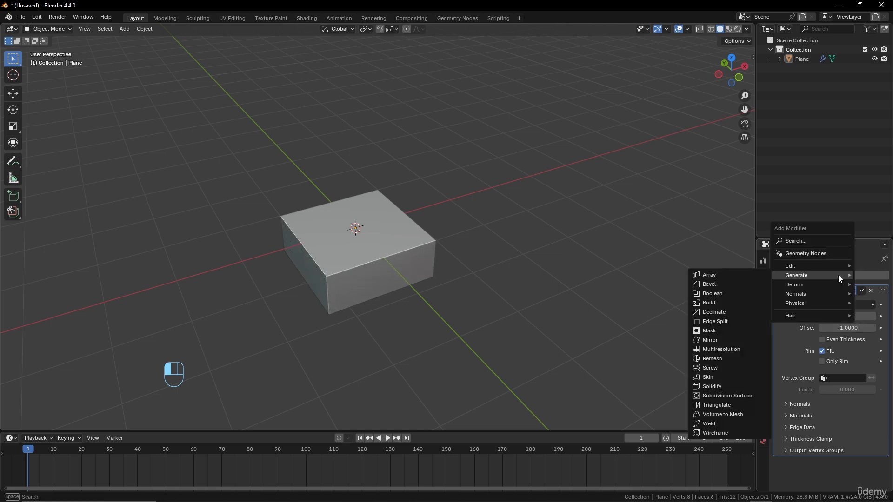
{"action": "left_click", "coordinate": [727, 395]}
{"action": "scroll", "coordinate": [834, 353], "scroll_direction": "down", "scroll_amount": 2}
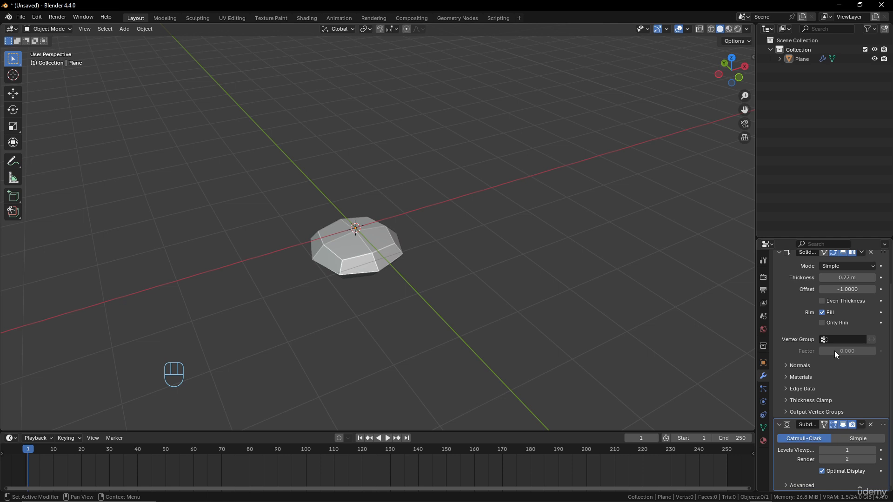
- Toggle the viewport display of the Subdivision and Solidify modifiers off and back on, and inspect the subdivided shape
{"action": "scroll", "coordinate": [835, 350], "scroll_direction": "up", "scroll_amount": 2}
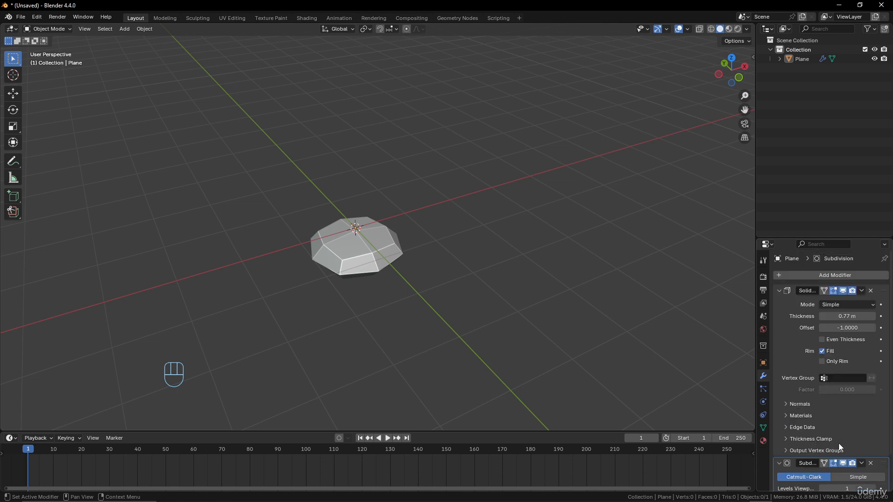
{"action": "left_click", "coordinate": [843, 464]}
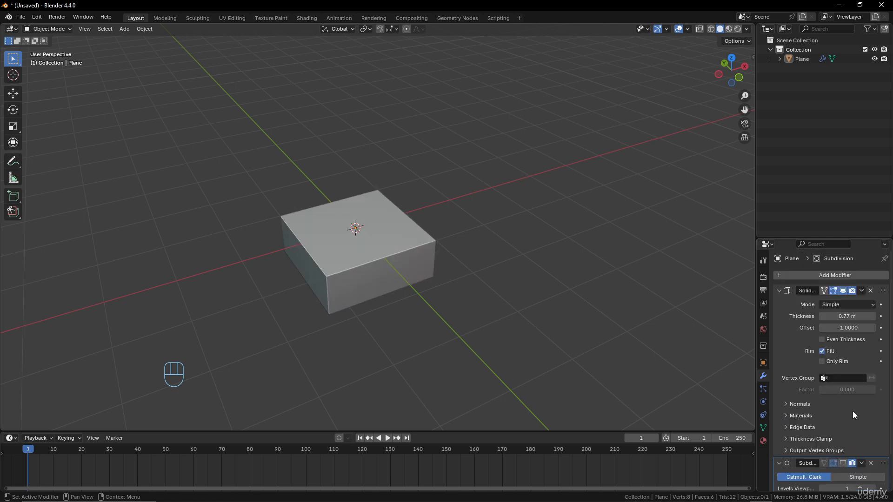
{"action": "left_click", "coordinate": [843, 292]}
{"action": "left_click", "coordinate": [843, 292]}
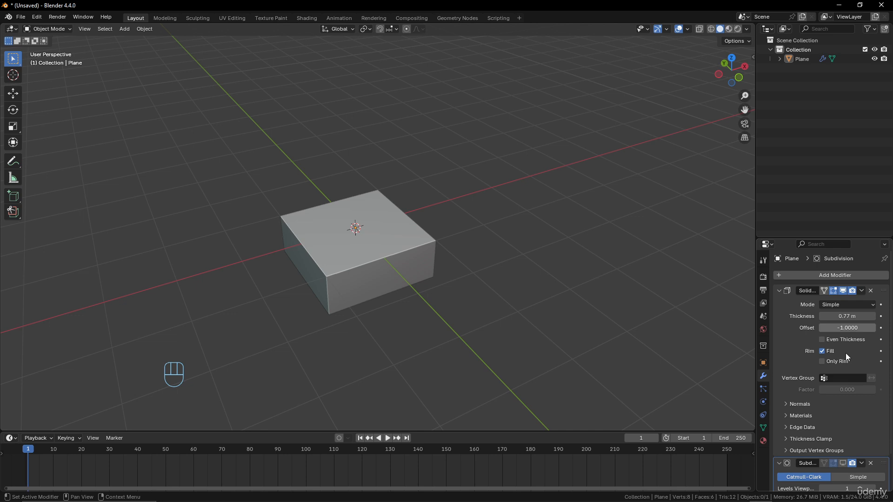
{"action": "left_click", "coordinate": [844, 462]}
{"action": "scroll", "coordinate": [417, 285], "scroll_direction": "up", "scroll_amount": 4}
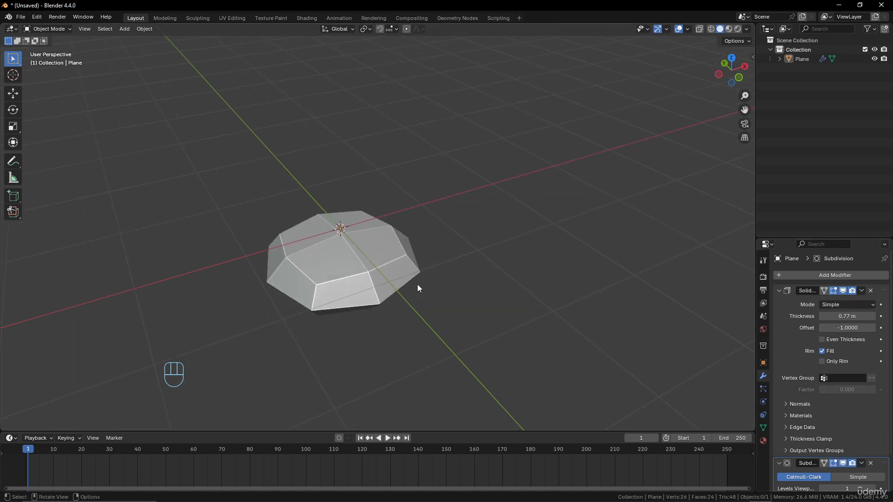
{"action": "middle_click_drag", "start_coordinate": [353, 271], "coordinate": [340, 262]}
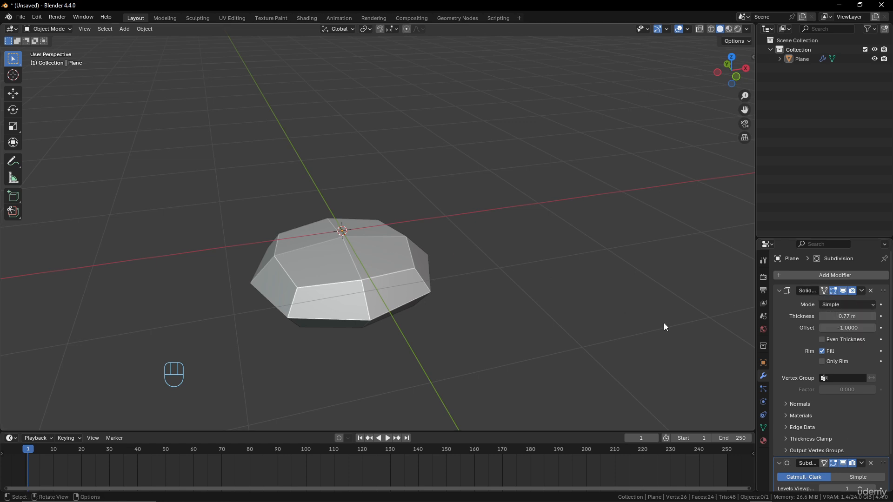
- Turn off the Subdivision modifier's viewport display and collapse the settings of both modifiers
{"action": "left_click", "coordinate": [843, 464]}
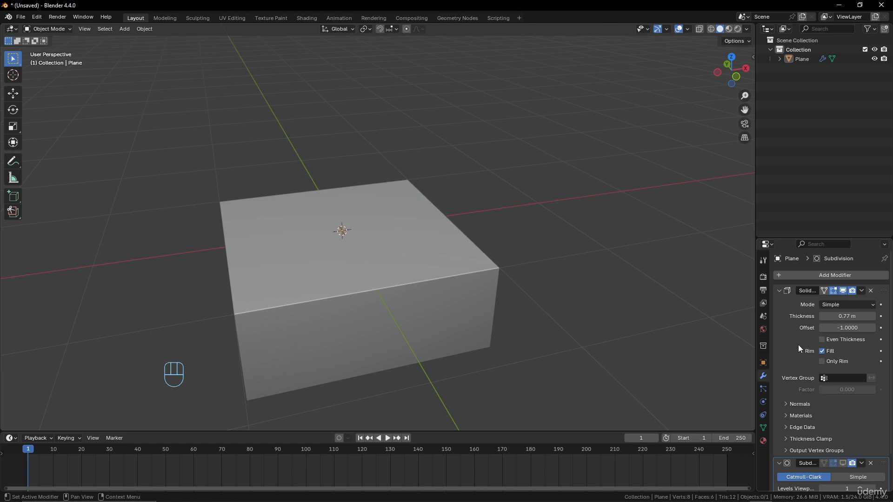
{"action": "left_click", "coordinate": [780, 292]}
{"action": "left_click", "coordinate": [779, 304]}
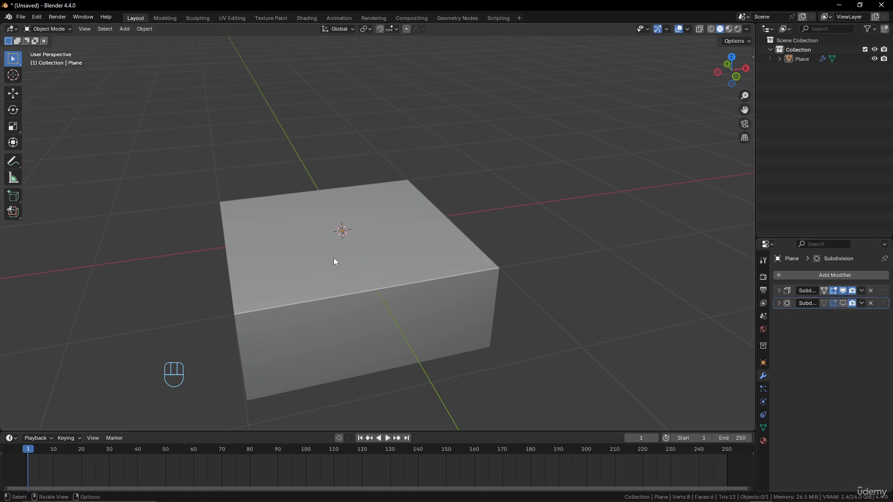
- Switch the Subdivision modifier's viewport display on and off to compare the block and the subdivided shape, leaving it on
{"action": "middle_click_drag", "start_coordinate": [334, 261], "coordinate": [271, 277]}
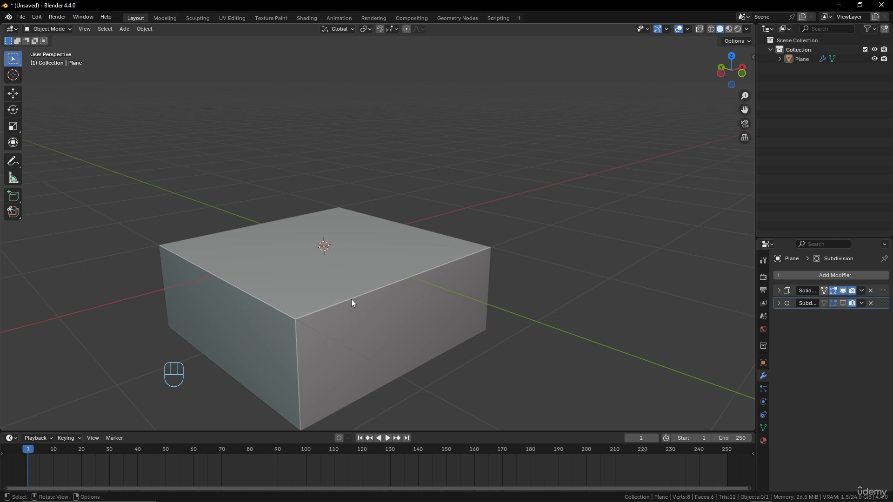
{"action": "left_click", "coordinate": [844, 302]}
{"action": "left_click", "coordinate": [844, 302]}
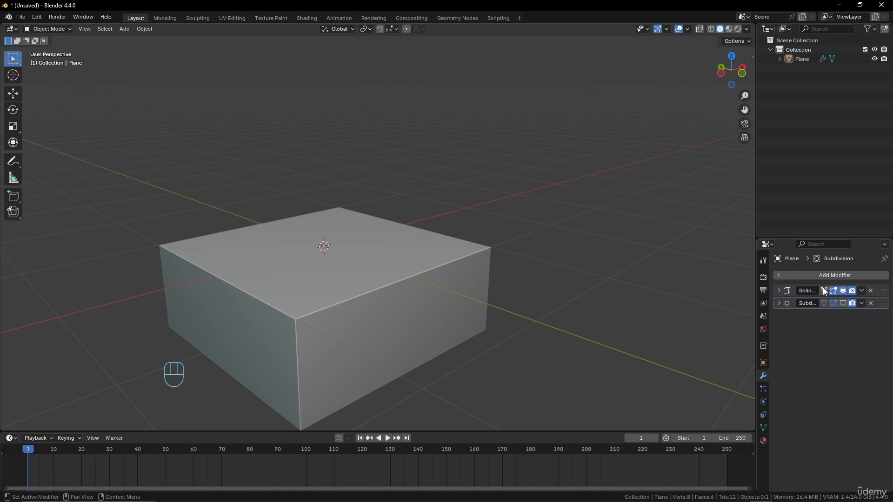
{"action": "left_click", "coordinate": [843, 303]}
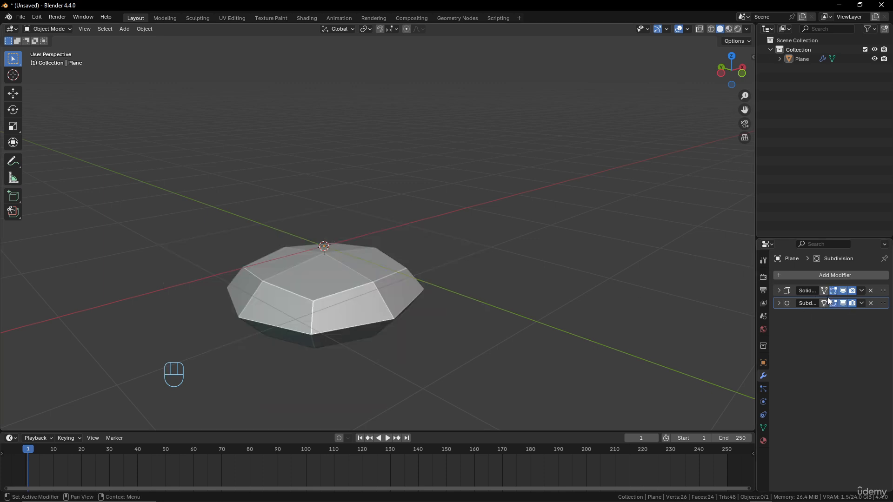
{"action": "left_click", "coordinate": [843, 303]}
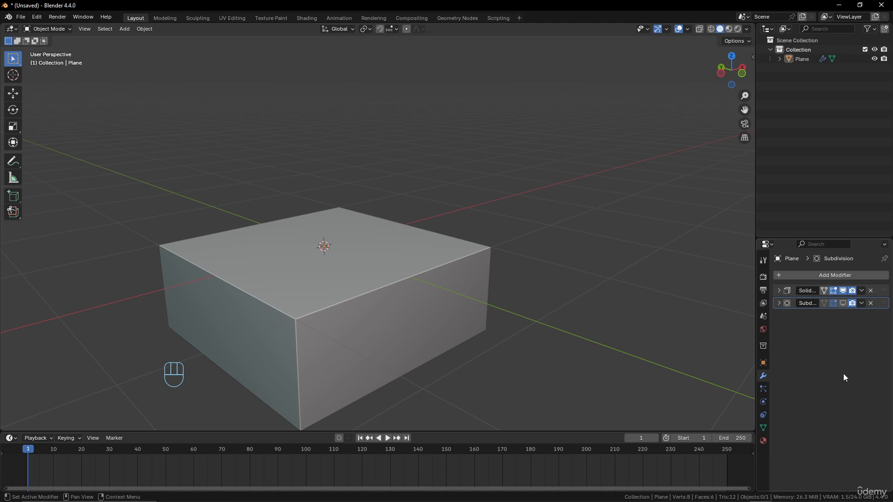
{"action": "left_click", "coordinate": [843, 302]}
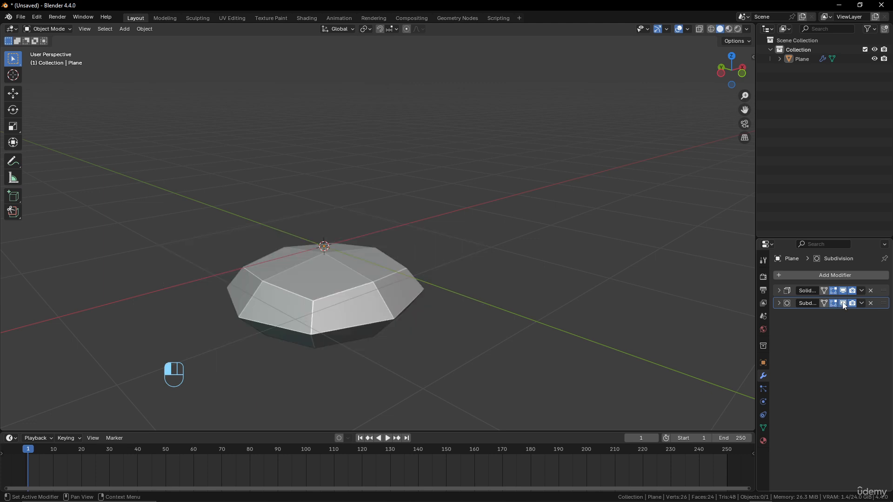
- Move the Subdivision modifier above Solidify in the modifier stack and inspect the reshaped mesh from above
{"action": "mouse_move", "coordinate": [885, 305]}
{"action": "left_mouse_down"}
{"action": "mouse_move", "coordinate": [886, 286]}
{"action": "mouse_move", "coordinate": [879, 325]}
{"action": "mouse_move", "coordinate": [885, 281]}
{"action": "mouse_move", "coordinate": [878, 344]}
{"action": "mouse_move", "coordinate": [879, 292]}
{"action": "left_mouse_up"}
{"action": "middle_click_drag", "start_coordinate": [420, 267], "coordinate": [407, 204]}
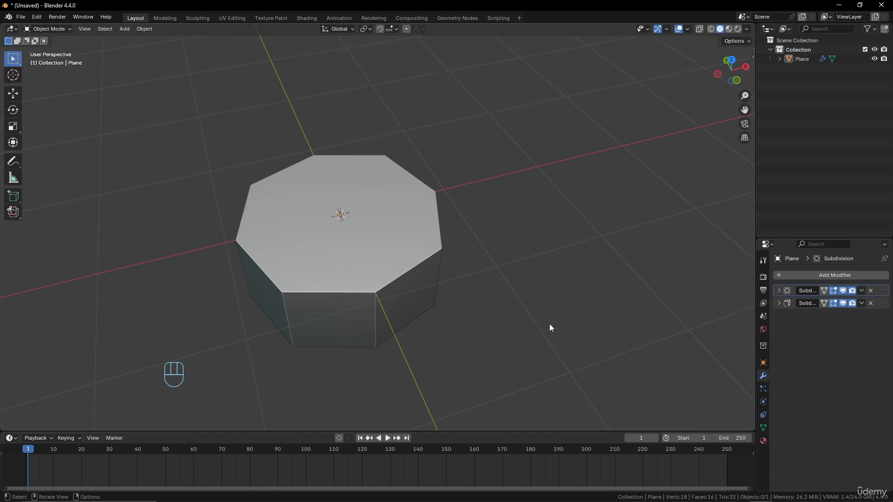
- Turn off the viewport display of both modifiers, and re-enable only Subdivision to inspect the flat subdivided plane
{"action": "left_click", "coordinate": [843, 303]}
{"action": "left_click", "coordinate": [843, 291]}
{"action": "middle_click_drag", "start_coordinate": [428, 275], "coordinate": [326, 292]}
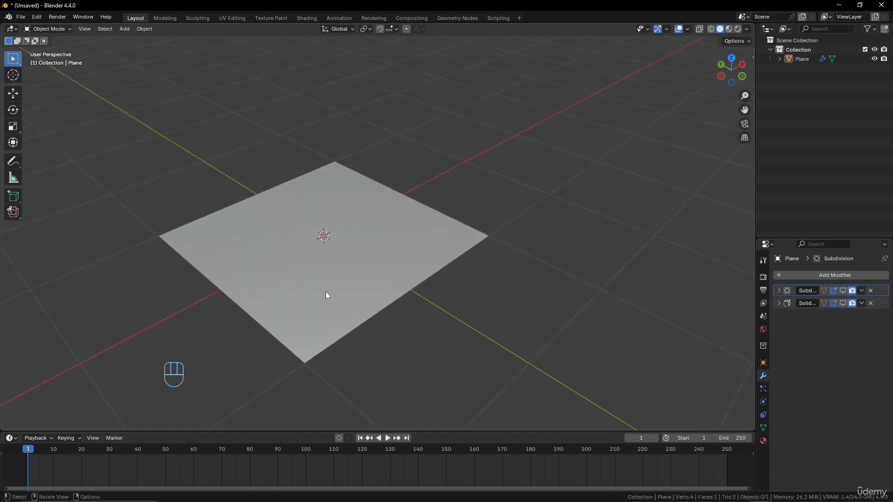
{"action": "left_click", "coordinate": [843, 292]}
{"action": "middle_click_drag", "start_coordinate": [487, 333], "coordinate": [387, 201]}
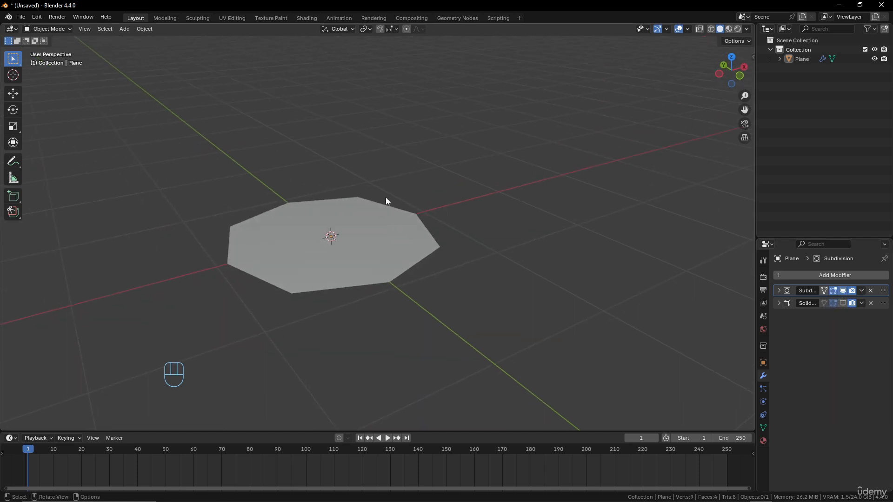
{"action": "middle_click_drag", "start_coordinate": [335, 320], "coordinate": [374, 319]}
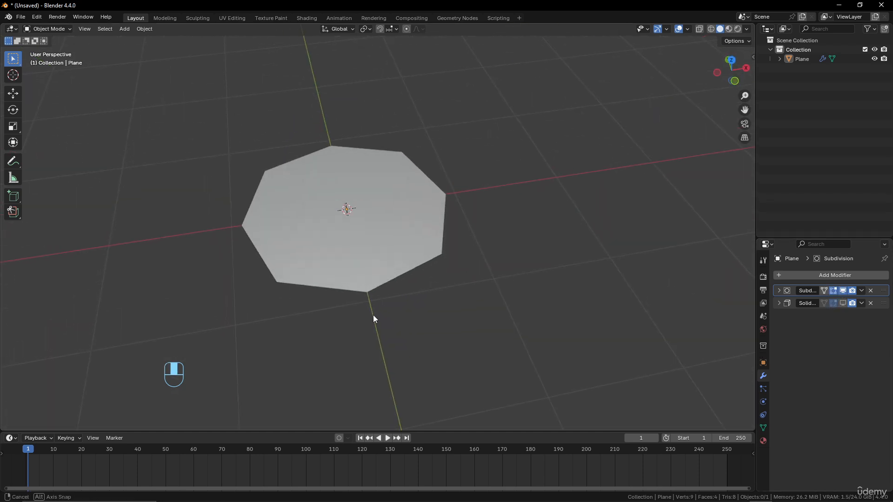
- Re-enable the Solidify modifier's viewport display, and switch it off and on again to compare the octagon with and without thickness
{"action": "left_click", "coordinate": [843, 304]}
{"action": "middle_click_drag", "start_coordinate": [366, 353], "coordinate": [380, 320]}
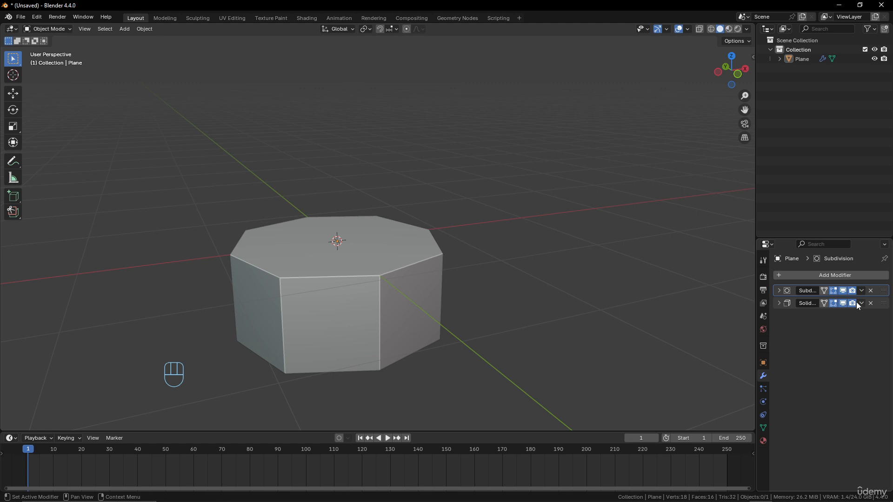
{"action": "left_click", "coordinate": [844, 304]}
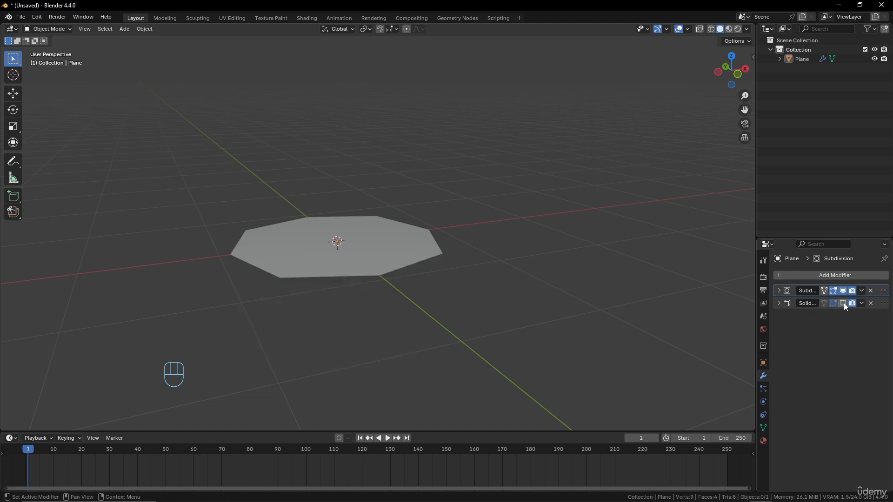
{"action": "left_click", "coordinate": [843, 304]}
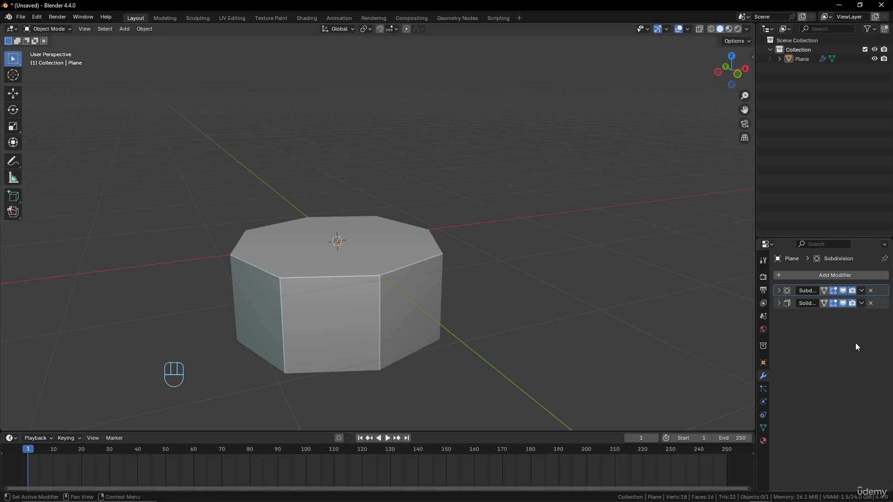
- Turn off the viewport and render display of both the Subdivision and Solidify modifiers
{"action": "middle_click_drag", "start_coordinate": [339, 256], "coordinate": [328, 278]}
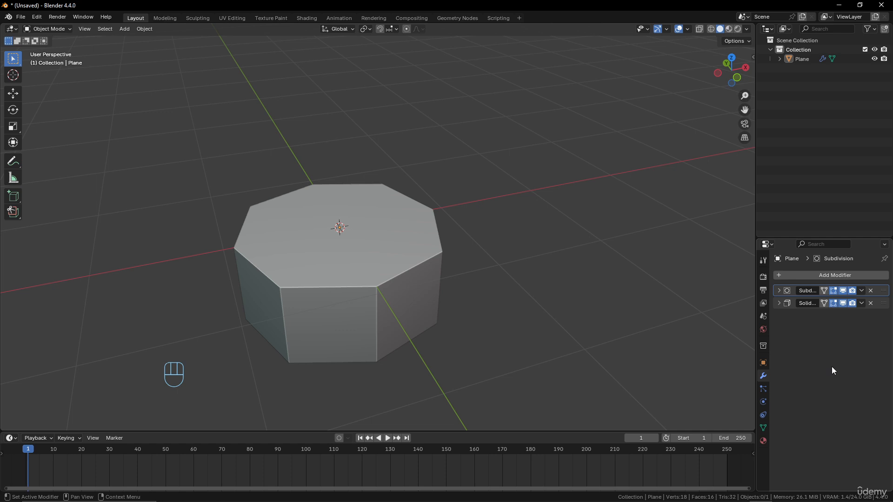
{"action": "left_click", "coordinate": [843, 291]}
{"action": "left_click", "coordinate": [852, 292]}
{"action": "left_click", "coordinate": [853, 291]}
{"action": "left_click", "coordinate": [853, 292]}
{"action": "left_click", "coordinate": [854, 303]}
{"action": "left_click", "coordinate": [847, 291]}
{"action": "left_click", "coordinate": [847, 302]}
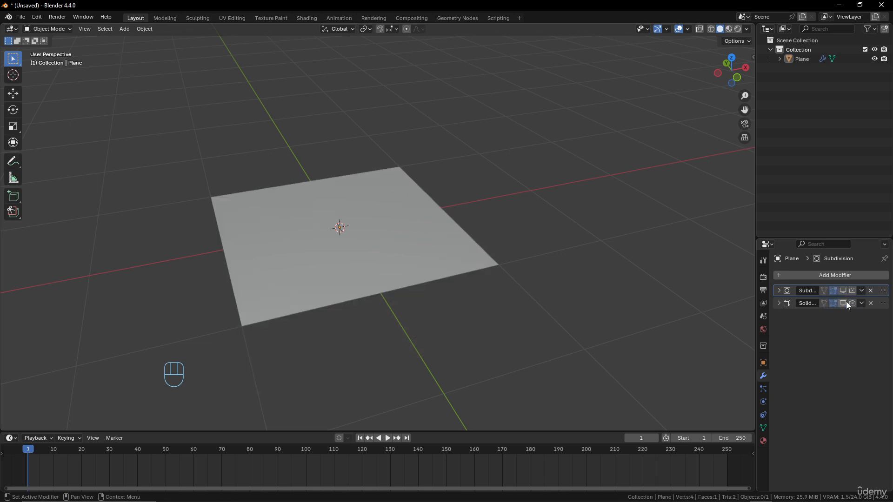
- Re-enable the viewport and render display of both modifiers and inspect the thick octagon
{"action": "left_click", "coordinate": [847, 302]}
{"action": "left_click", "coordinate": [844, 291]}
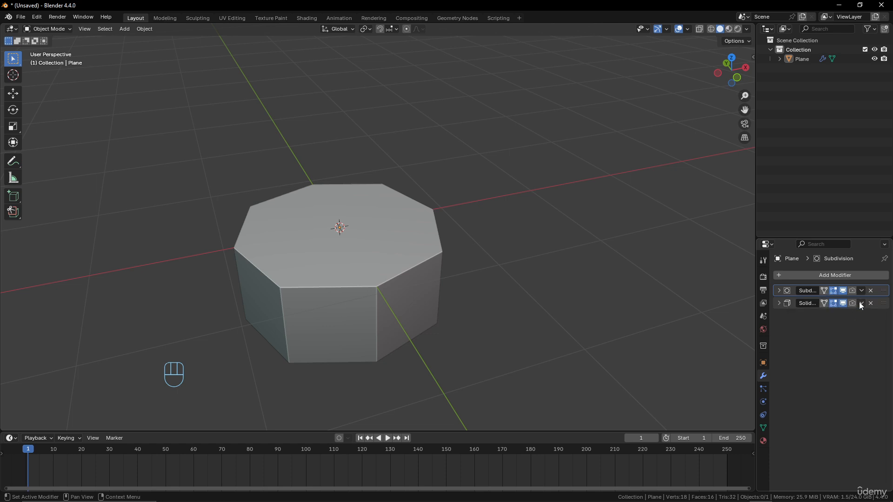
{"action": "left_click", "coordinate": [852, 292]}
{"action": "scroll", "coordinate": [464, 273], "scroll_direction": "down", "scroll_amount": 5}
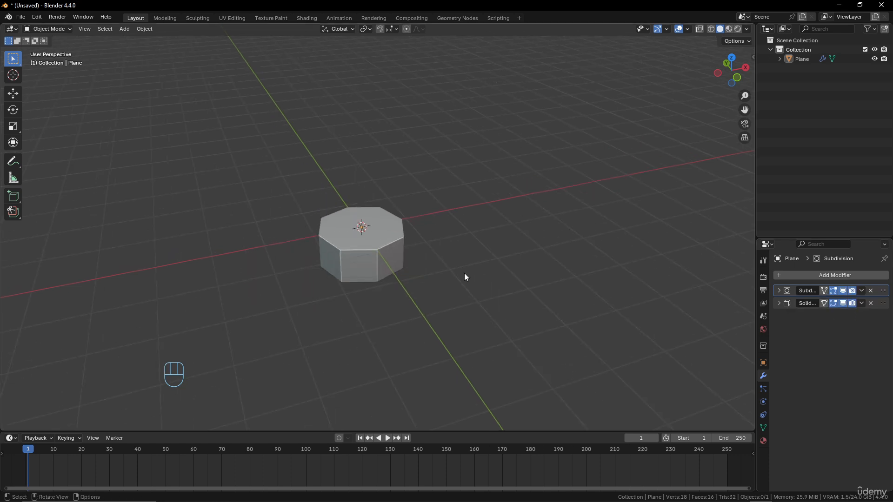
{"action": "scroll", "coordinate": [454, 280], "scroll_direction": "up", "scroll_amount": 3}
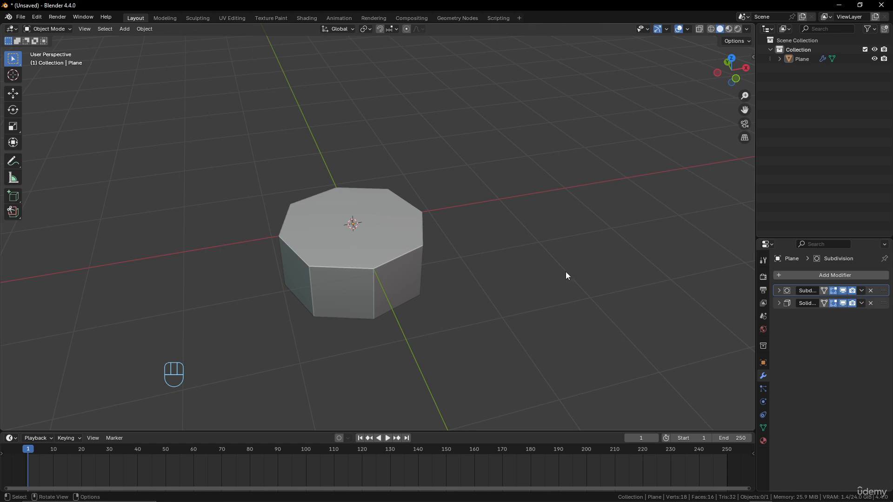
- In Edit Mode, turn off the edit-mode display of both modifiers, and return to Object Mode to compare the shape
{"action": "key", "text": "Tab"}
{"action": "middle_click_drag", "start_coordinate": [483, 272], "coordinate": [417, 254]}
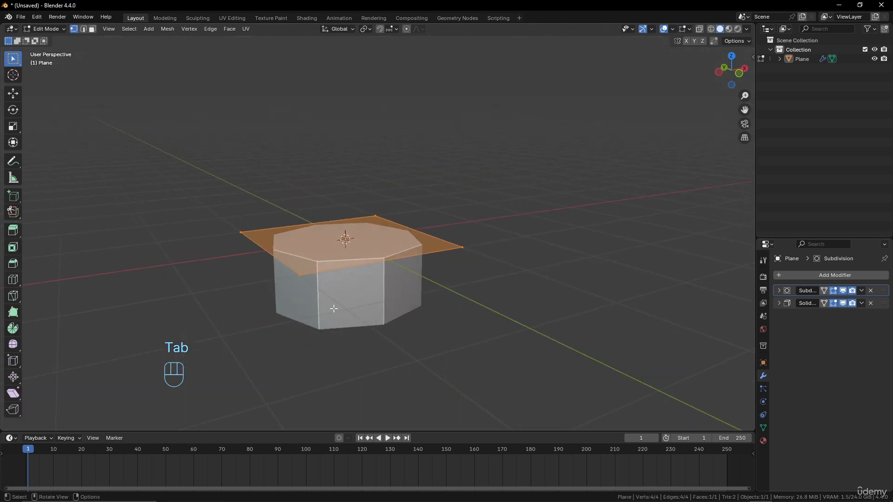
{"action": "left_click", "coordinate": [834, 291]}
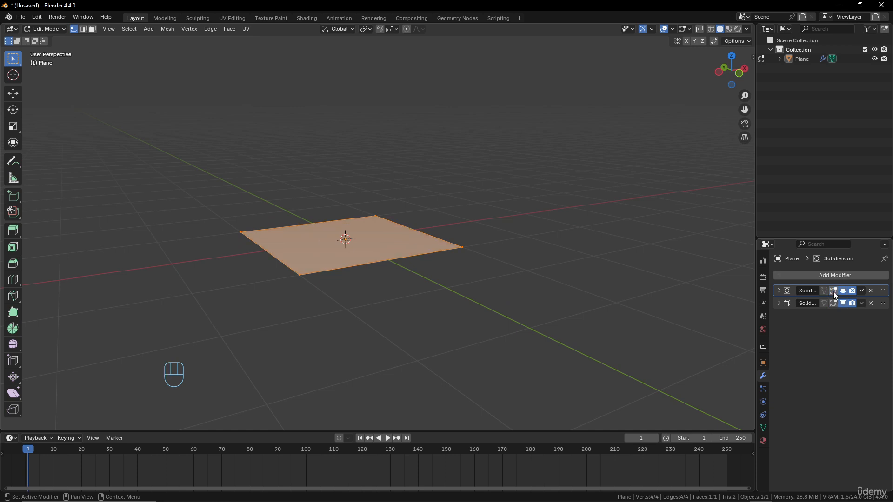
{"action": "middle_click_drag", "start_coordinate": [465, 260], "coordinate": [448, 291]}
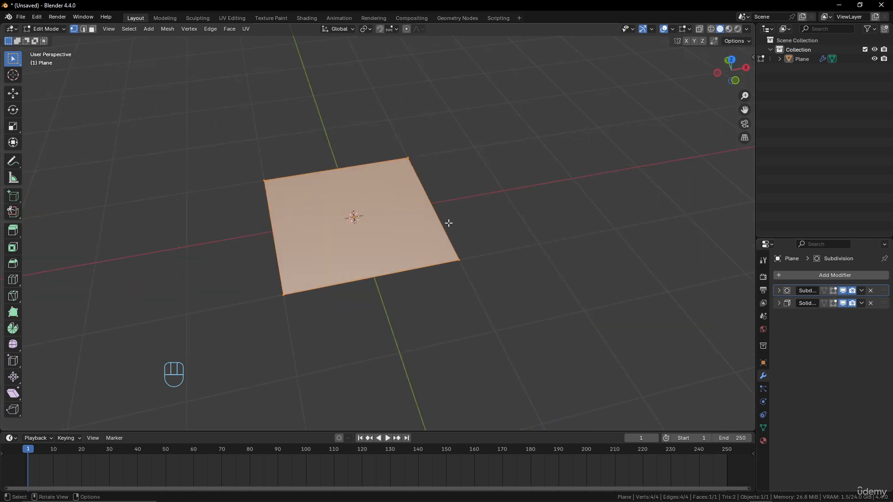
{"action": "key", "text": "Tab"}
{"action": "middle_click_drag", "start_coordinate": [449, 223], "coordinate": [414, 283]}
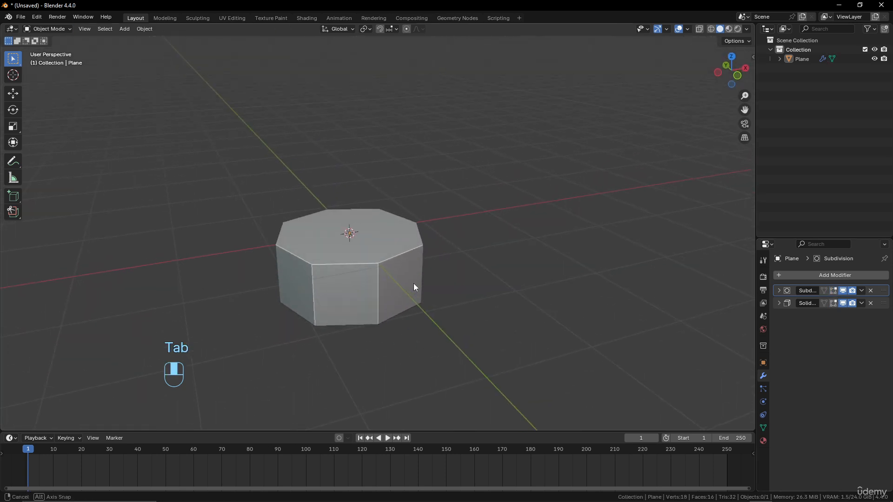
- Go back to Edit Mode and switch both modifiers' edit-mode display on, off and on again, leaving it enabled
{"action": "key", "text": "Tab"}
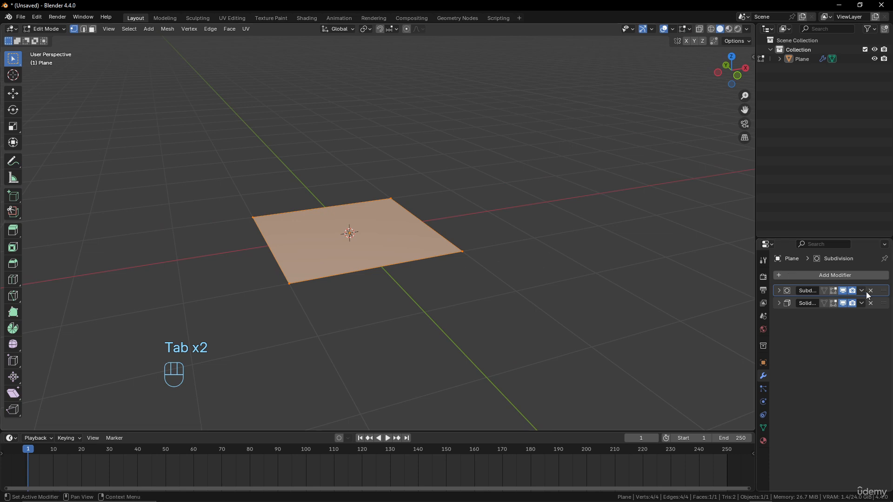
{"action": "left_click", "coordinate": [833, 291]}
{"action": "left_click", "coordinate": [834, 304]}
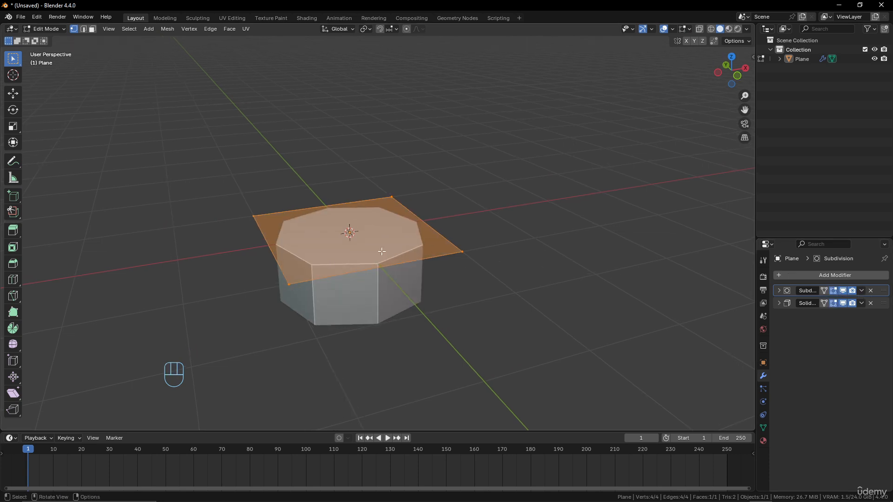
{"action": "left_click", "coordinate": [834, 304]}
{"action": "left_click", "coordinate": [833, 291]}
{"action": "left_click", "coordinate": [834, 303]}
{"action": "left_click", "coordinate": [834, 290]}
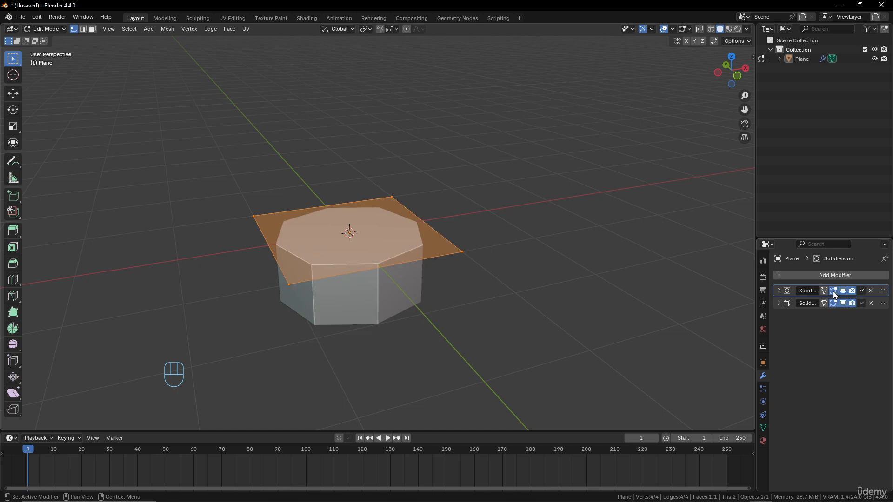
{"action": "middle_click_drag", "start_coordinate": [544, 284], "coordinate": [443, 233]}
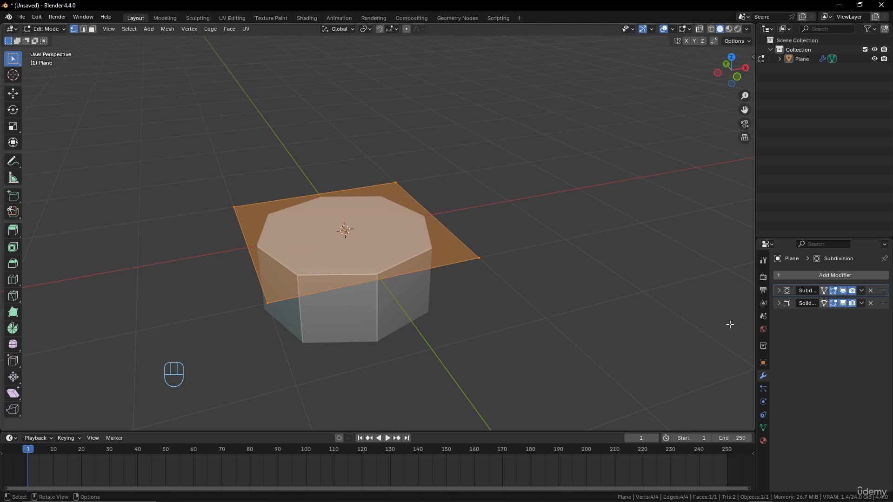
- Turn on the Subdivision modifier's on-cage display and select the plane's corner vertices one by one on the octagon
{"action": "left_click", "coordinate": [825, 291]}
{"action": "middle_click_drag", "start_coordinate": [516, 317], "coordinate": [481, 313]}
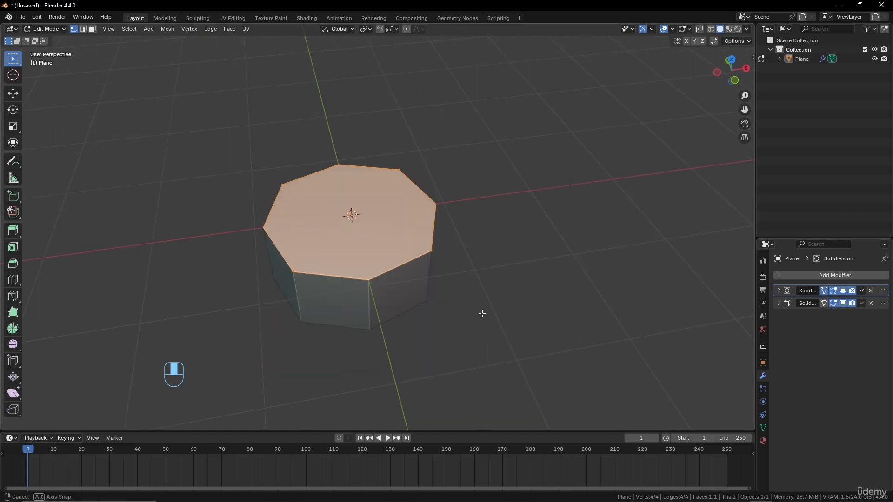
{"action": "left_click", "coordinate": [432, 251]}
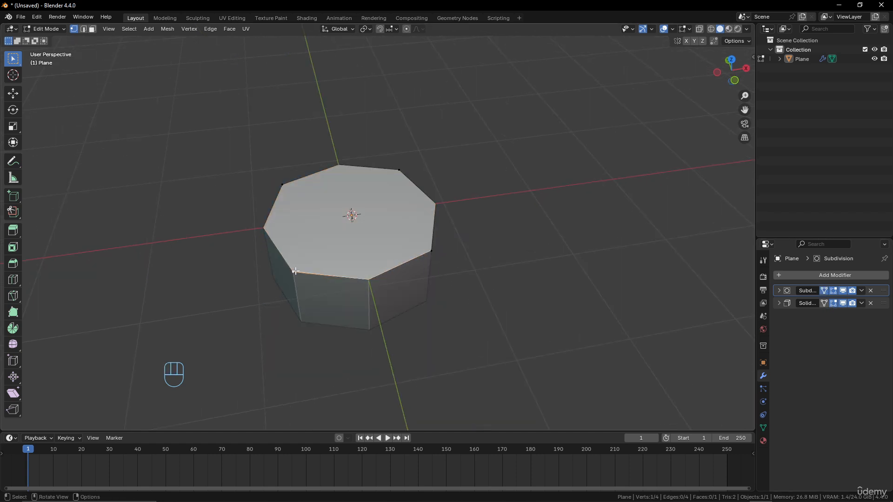
{"action": "left_click", "coordinate": [401, 173]}
{"action": "left_click", "coordinate": [291, 182]}
{"action": "left_click", "coordinate": [299, 274]}
{"action": "left_click", "coordinate": [433, 251]}
- Enable the Solidify modifier's on-cage display, select a front corner vertex on the thickened mesh and try moving it
{"action": "left_click", "coordinate": [824, 303]}
{"action": "middle_click_drag", "start_coordinate": [437, 368], "coordinate": [436, 336]}
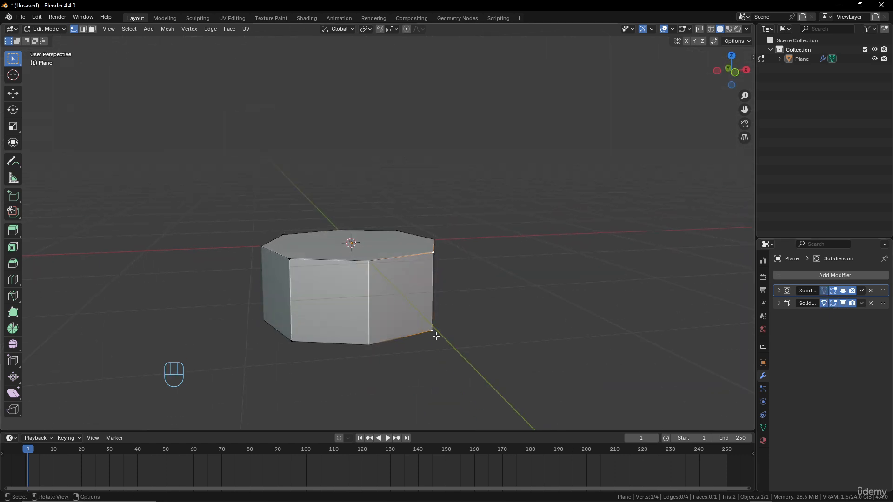
{"action": "left_click", "coordinate": [291, 255]}
{"action": "middle_click_drag", "start_coordinate": [294, 343], "coordinate": [303, 269]}
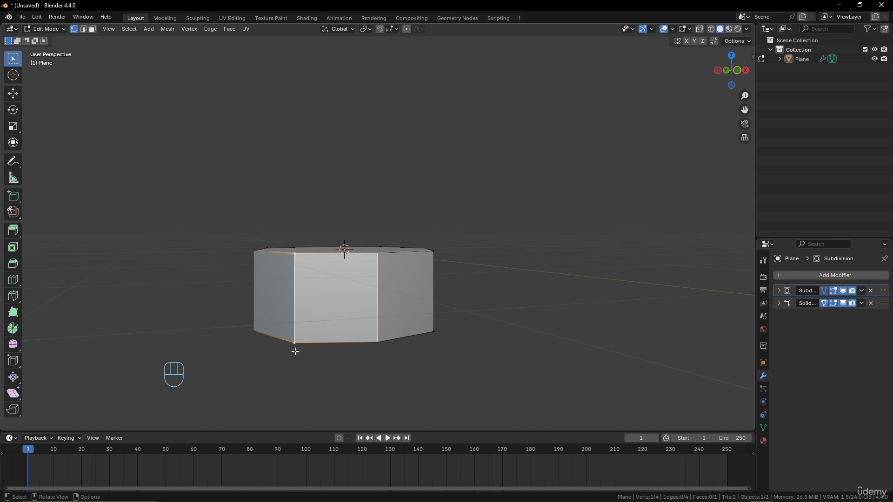
{"action": "mouse_move", "coordinate": [294, 351]}
{"action": "middle_mouse_down"}
{"action": "mouse_move", "coordinate": [308, 353]}
{"action": "mouse_move", "coordinate": [290, 337]}
{"action": "middle_mouse_up"}
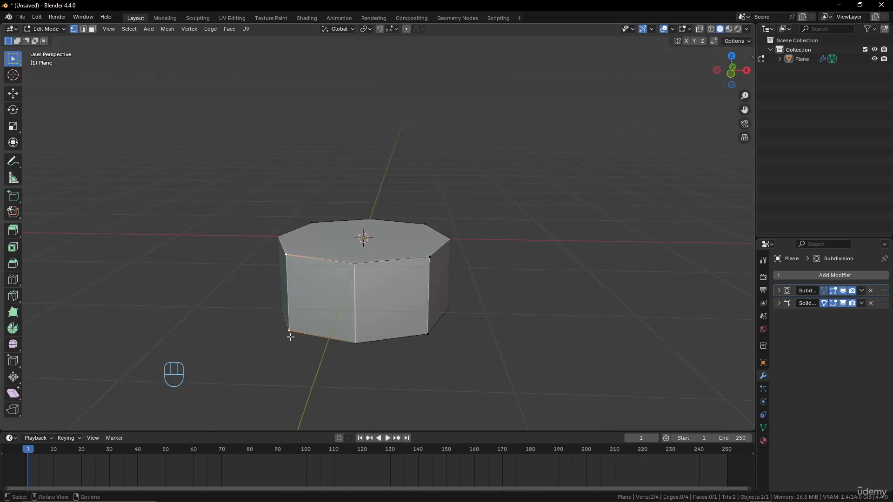
{"action": "key", "text": "g"}
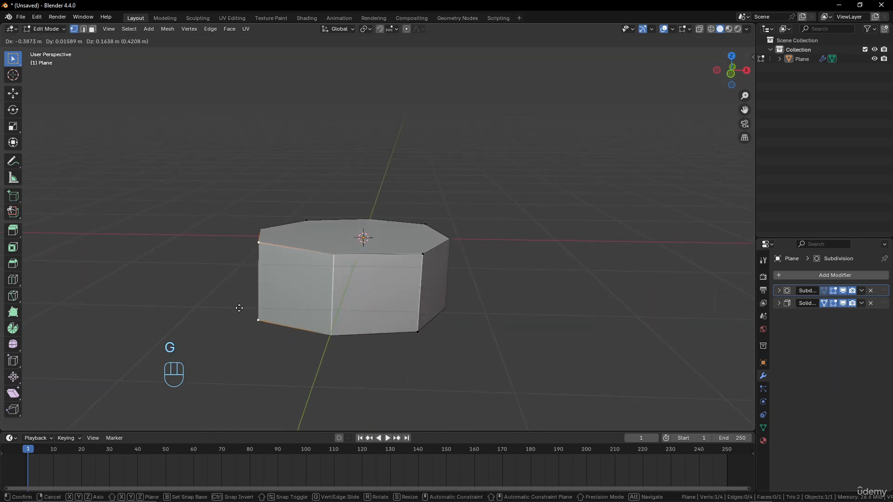
{"action": "left_click", "coordinate": [347, 317]}
{"action": "middle_click_drag", "start_coordinate": [347, 317], "coordinate": [407, 313]}
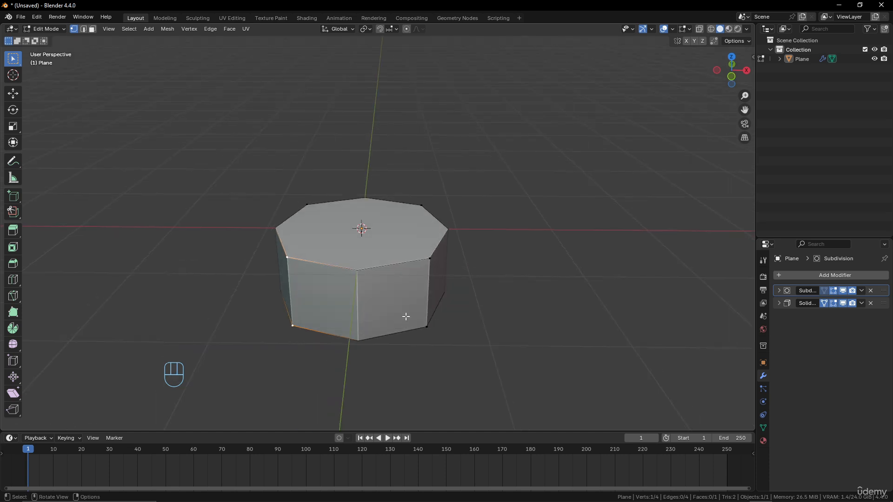
- Turn off the on-cage display of both modifiers, and switch their edit-mode display off and on again
{"action": "left_click", "coordinate": [833, 303]}
{"action": "left_click", "coordinate": [829, 302]}
{"action": "left_click", "coordinate": [825, 291]}
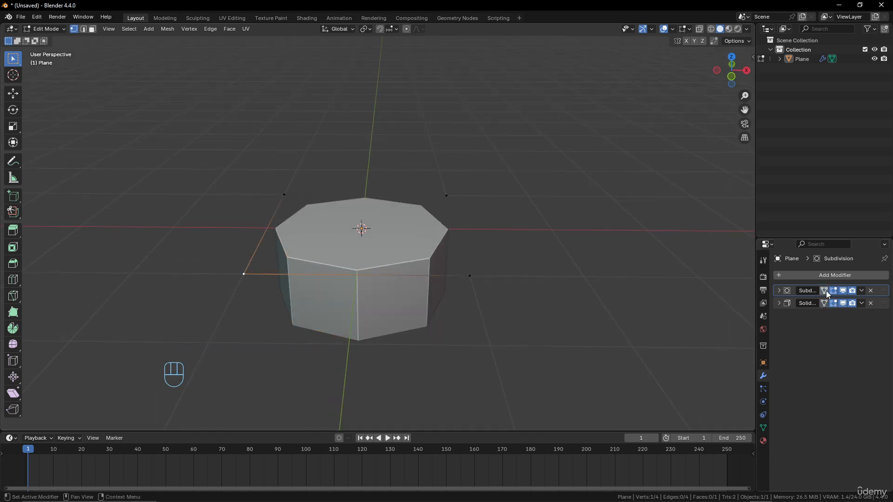
{"action": "left_click", "coordinate": [833, 291]}
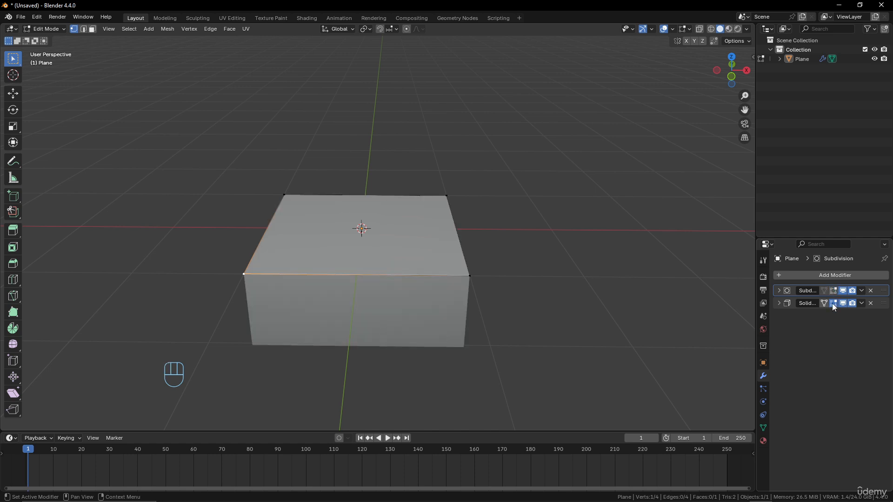
{"action": "left_click", "coordinate": [833, 303]}
{"action": "left_click", "coordinate": [833, 291]}
{"action": "left_click", "coordinate": [834, 302]}
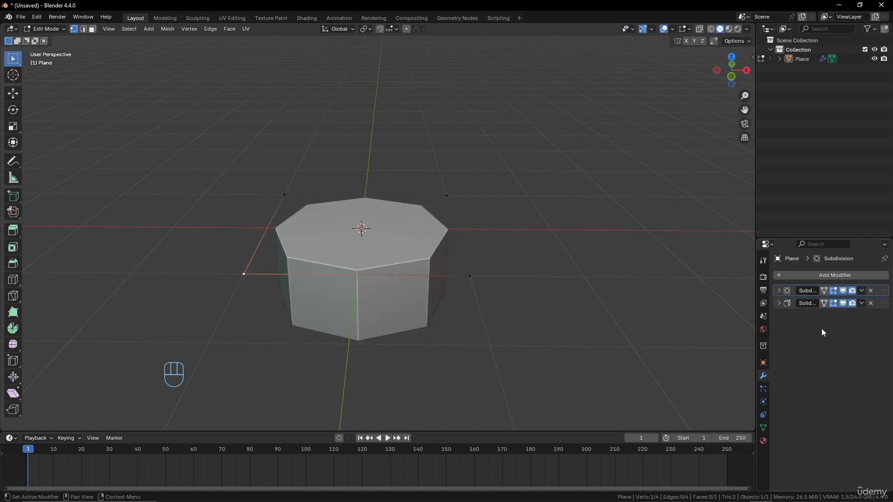
- Return to Object Mode and delete the plane
{"action": "key", "text": "Tab"}
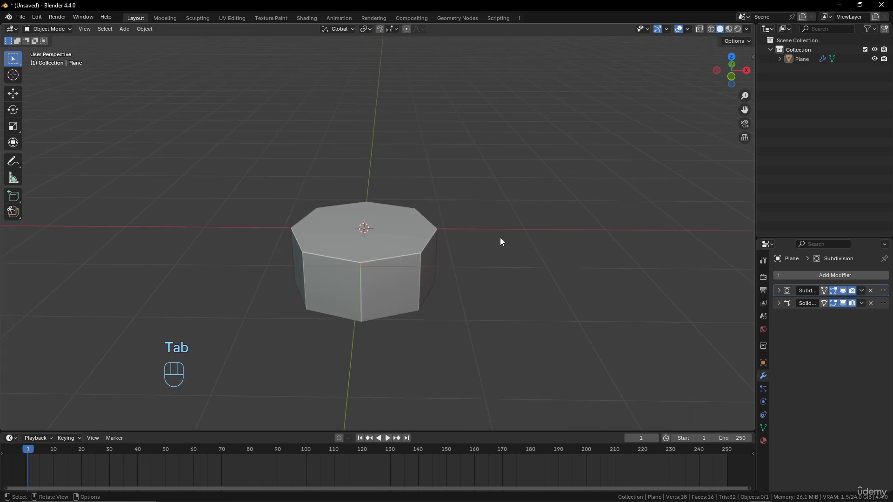
{"action": "key", "text": "x"}
{"action": "left_click", "coordinate": [427, 246], "text": "shift"}
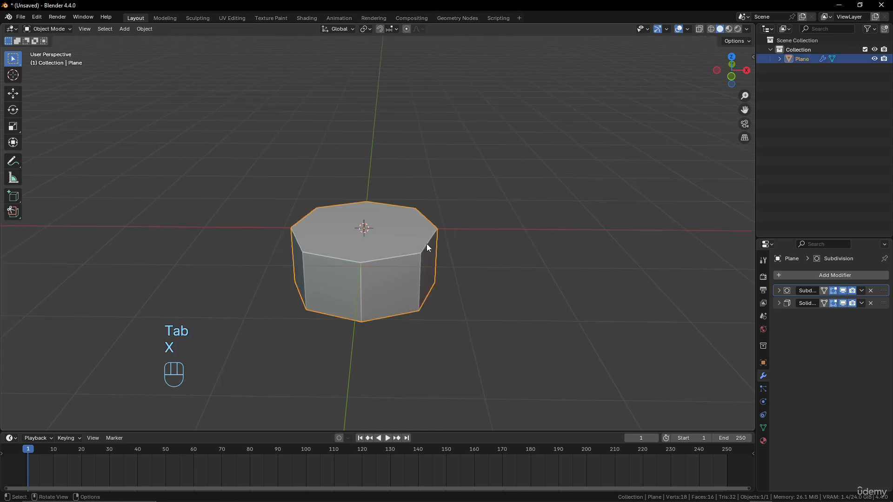
{"action": "key", "text": "x"}
{"action": "left_click", "coordinate": [426, 244]}
- Add a monkey mesh and give it a Subdivision modifier with viewport level 2
{"action": "key", "text": "shift+a"}
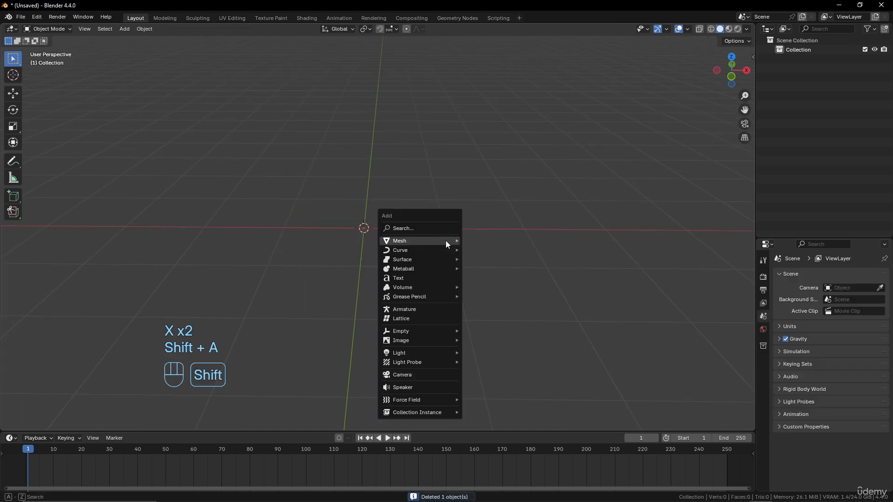
{"action": "mouse_move", "coordinate": [446, 241]}
{"action": "left_click", "coordinate": [499, 327]}
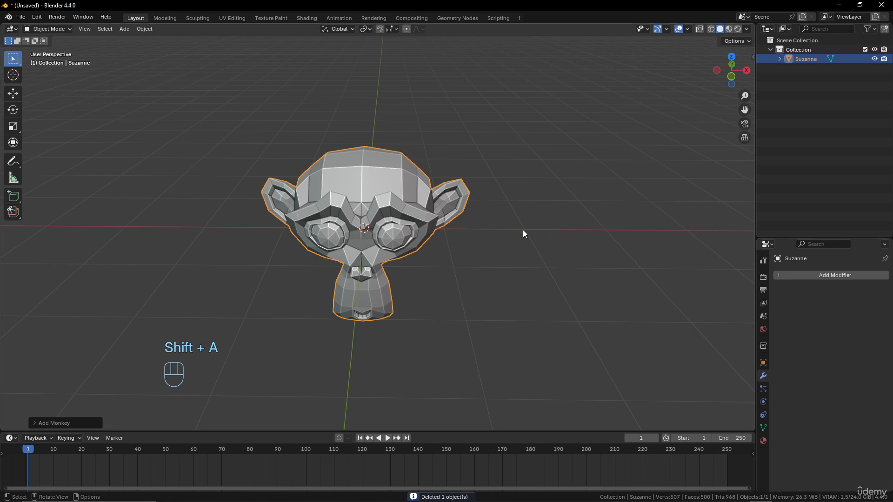
{"action": "key", "text": "ctrl"}
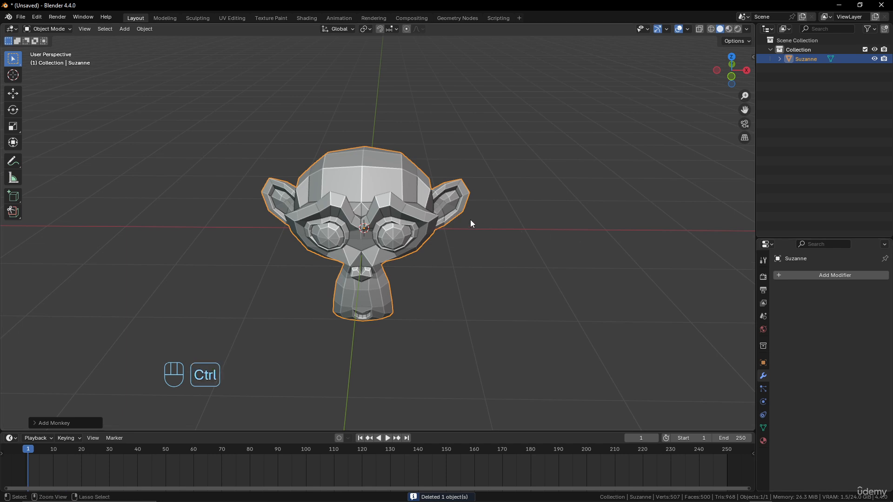
{"action": "key", "text": "ctrl+2"}
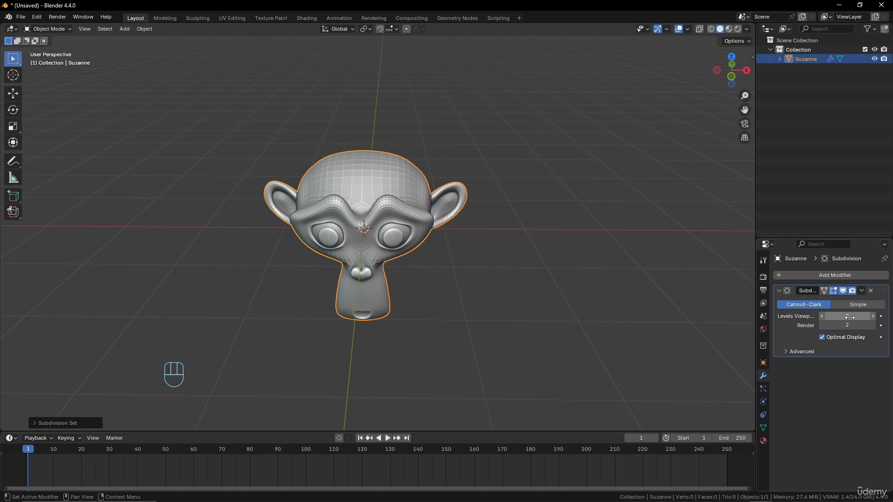
{"action": "middle_click_drag", "start_coordinate": [507, 260], "coordinate": [461, 232]}
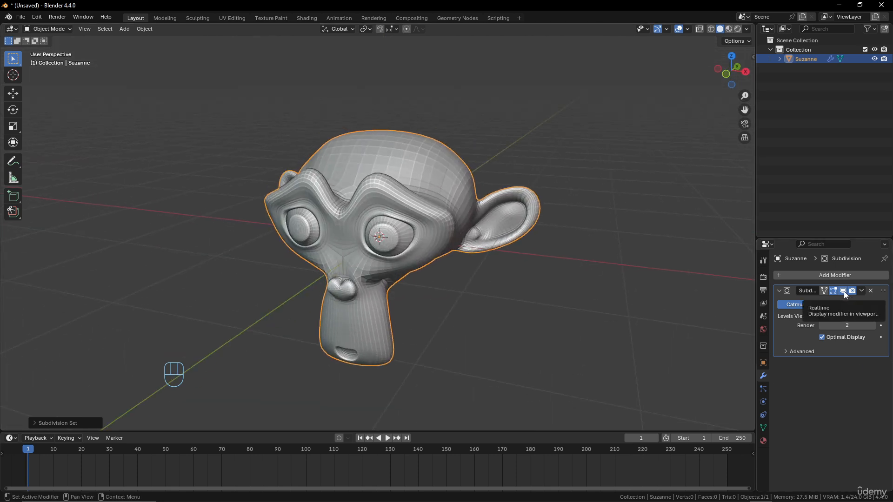
- In Edit Mode, enable the Subdivision modifier's on-cage display for the monkey and select a vertex on top of the head
{"action": "key", "text": "Tab"}
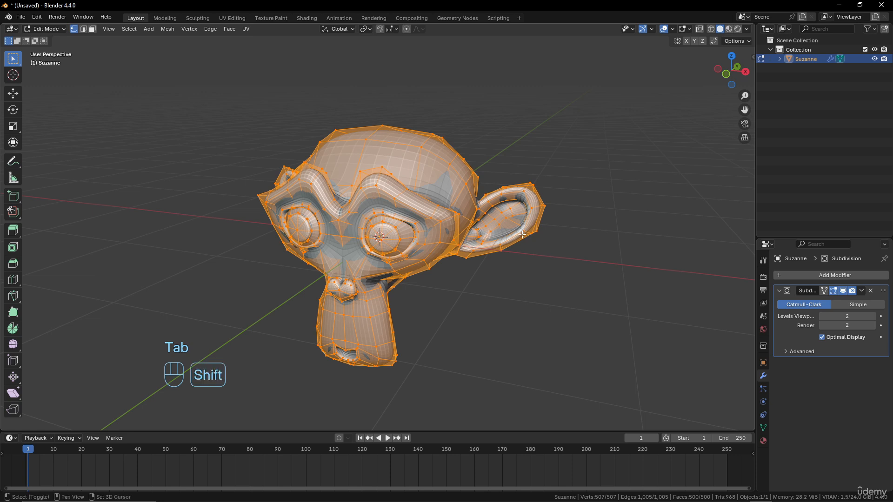
{"action": "scroll", "coordinate": [499, 291], "scroll_direction": "up", "scroll_amount": 4}
{"action": "middle_click_drag", "start_coordinate": [522, 235], "coordinate": [474, 200], "text": "shift"}
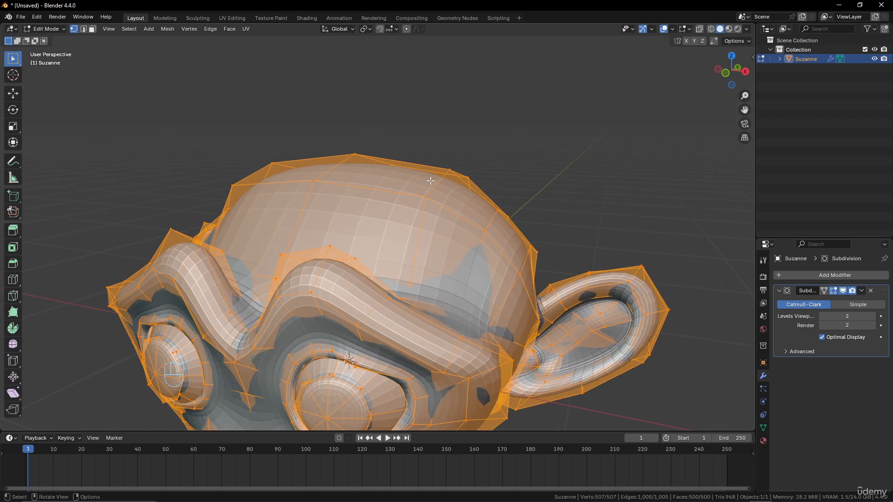
{"action": "middle_click_drag", "start_coordinate": [427, 193], "coordinate": [443, 194]}
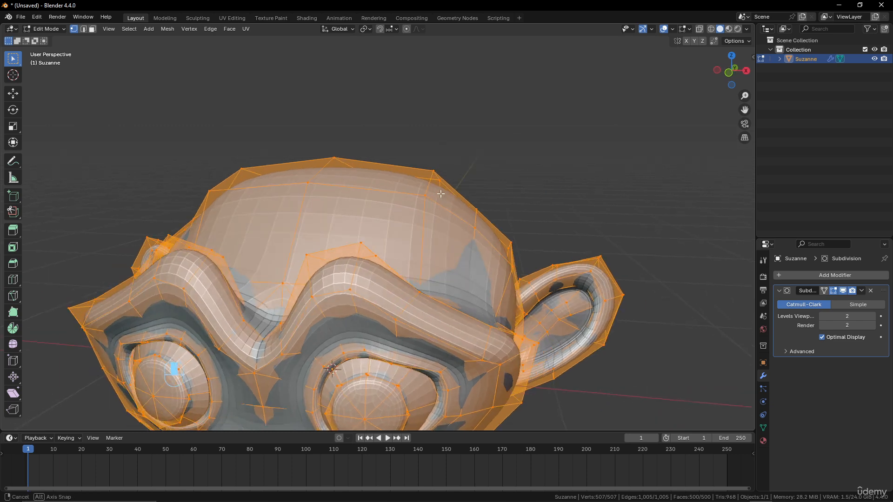
{"action": "left_click", "coordinate": [824, 292]}
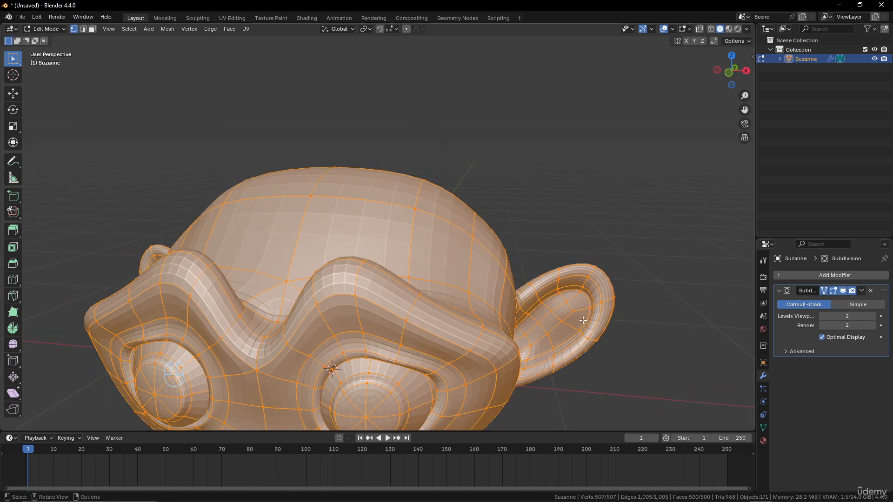
{"action": "middle_click_drag", "start_coordinate": [469, 211], "coordinate": [433, 212]}
{"action": "left_click", "coordinate": [420, 212]}
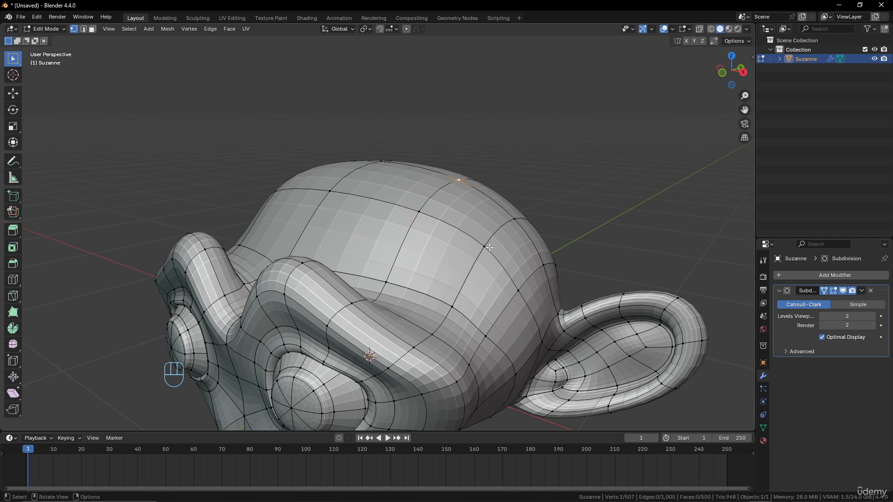
- Switch the Subdivision modifier's on-cage display off and on again for the monkey, and return to Object Mode
{"action": "left_click", "coordinate": [460, 183]}
{"action": "left_click", "coordinate": [825, 289]}
{"action": "scroll", "coordinate": [513, 223], "scroll_direction": "down", "scroll_amount": 4}
{"action": "middle_click_drag", "start_coordinate": [513, 223], "coordinate": [532, 240]}
{"action": "scroll", "coordinate": [532, 239], "scroll_direction": "up", "scroll_amount": 3}
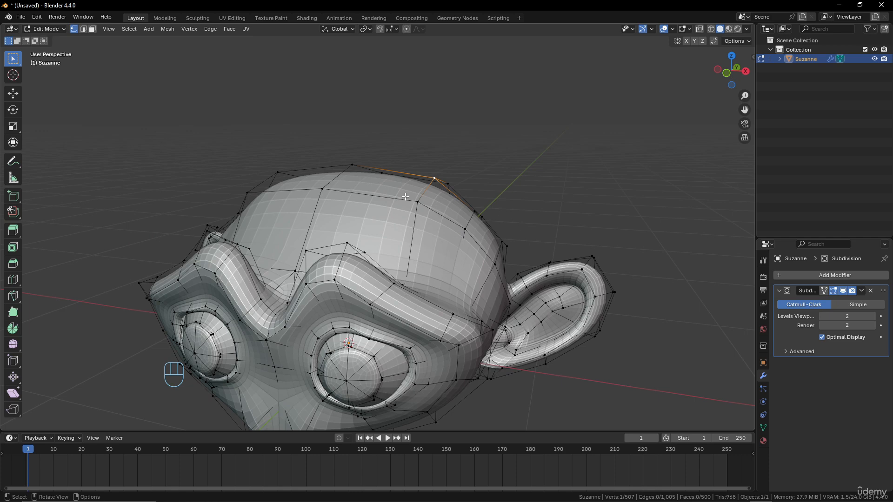
{"action": "left_click", "coordinate": [824, 290]}
{"action": "middle_click_drag", "start_coordinate": [484, 283], "coordinate": [516, 299]}
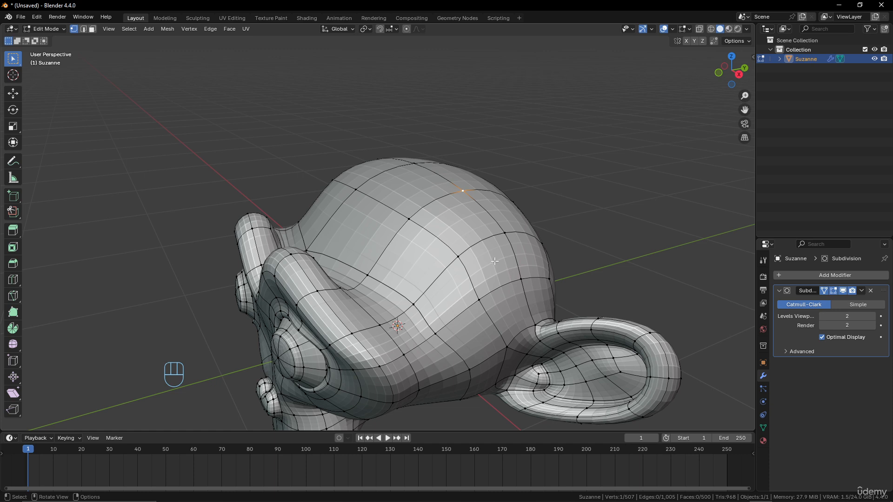
{"action": "scroll", "coordinate": [494, 260], "scroll_direction": "down", "scroll_amount": 6}
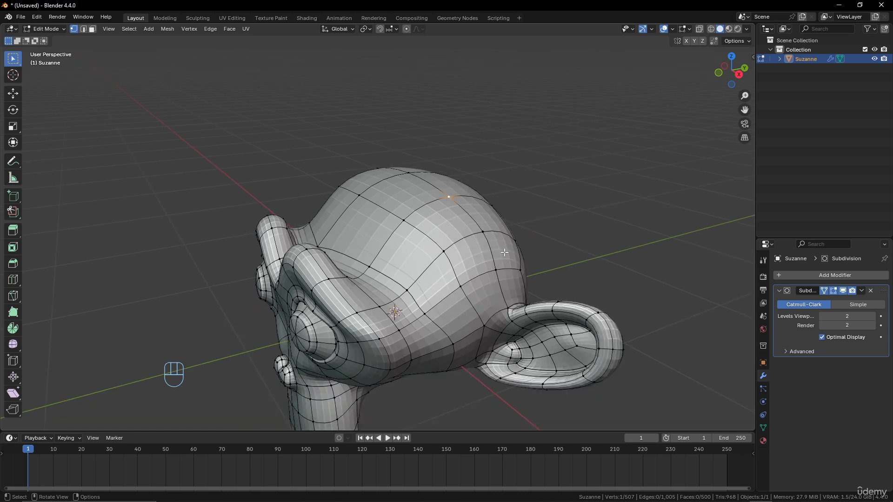
{"action": "key", "text": "Tab"}
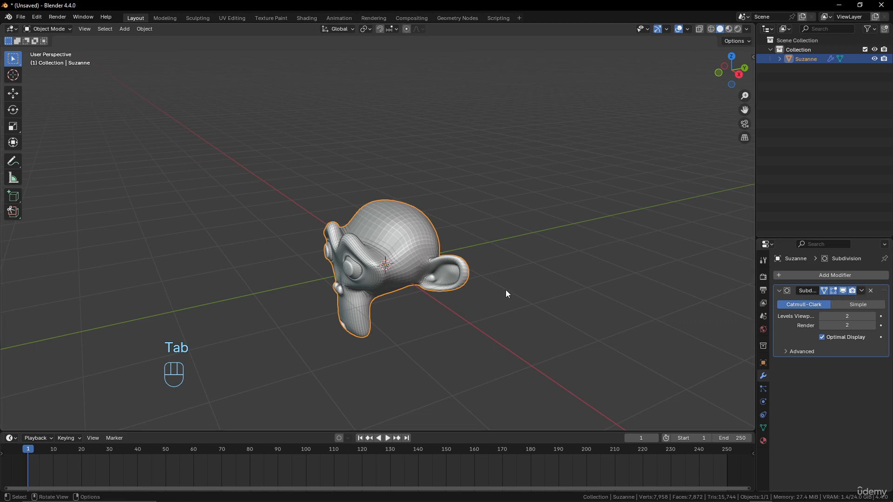
- Apply the Subdivision modifier to the monkey and undo the application
{"action": "middle_click_drag", "start_coordinate": [506, 289], "coordinate": [442, 280]}
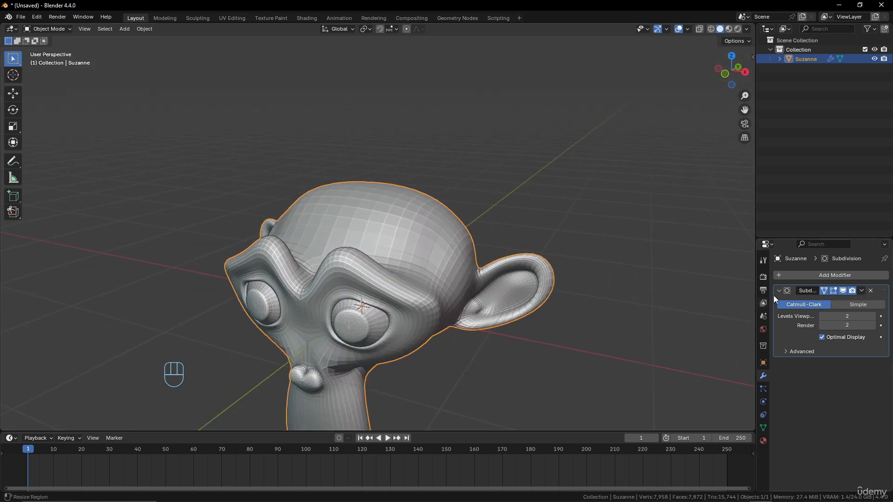
{"action": "left_click", "coordinate": [862, 291]}
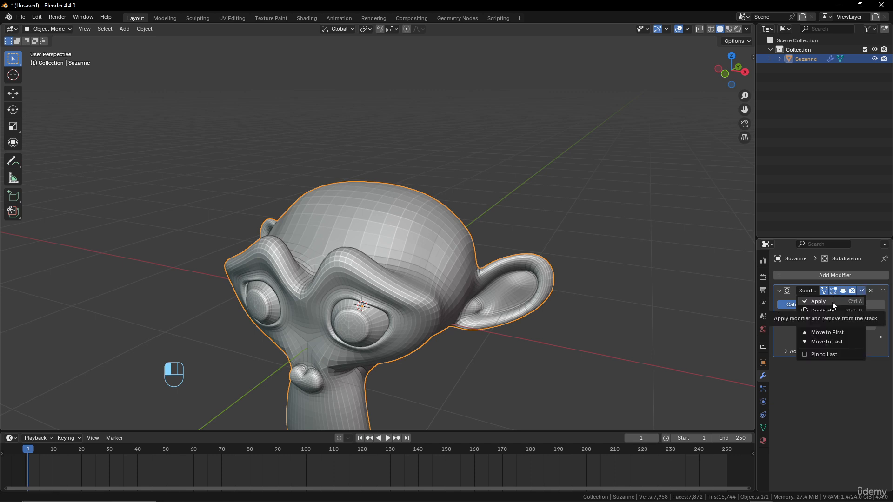
{"action": "left_click", "coordinate": [832, 303]}
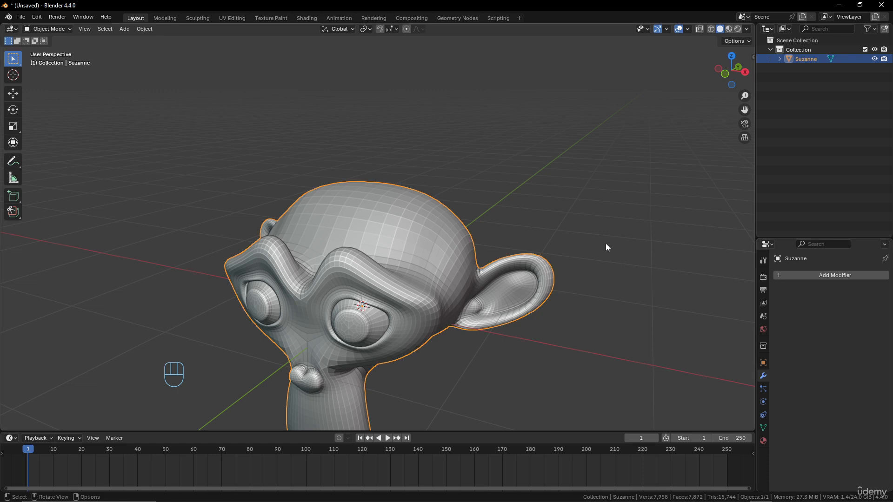
{"action": "key", "text": "ctrl+z"}
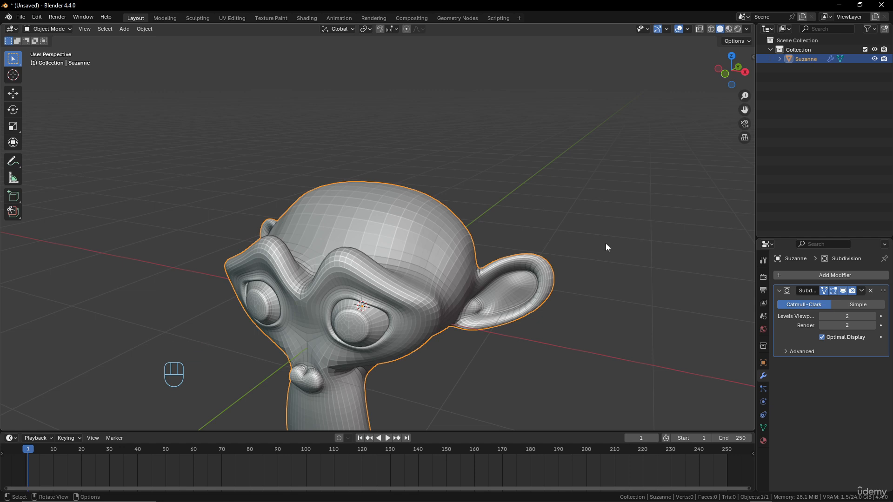
- Rename the monkey object as "Suzanne with modifiers"
{"action": "middle_click_drag", "start_coordinate": [582, 239], "coordinate": [629, 180]}
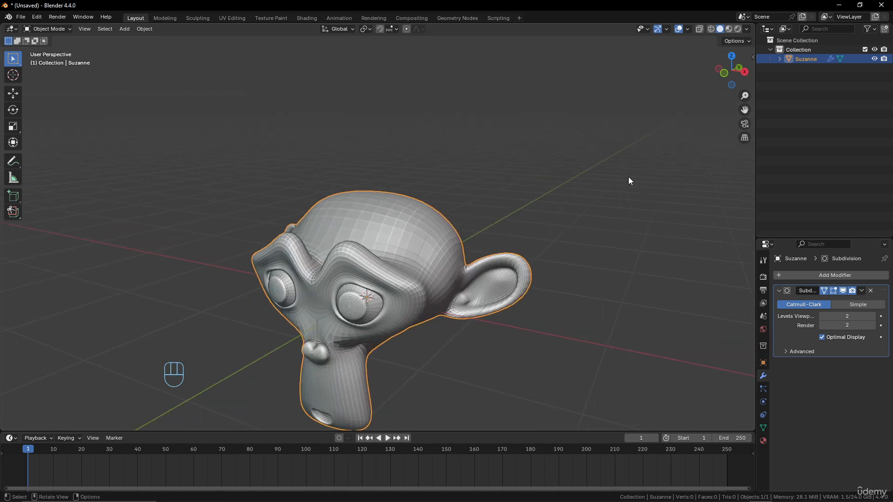
{"action": "double_click", "coordinate": [820, 60]}
{"action": "type", "text": "w"}
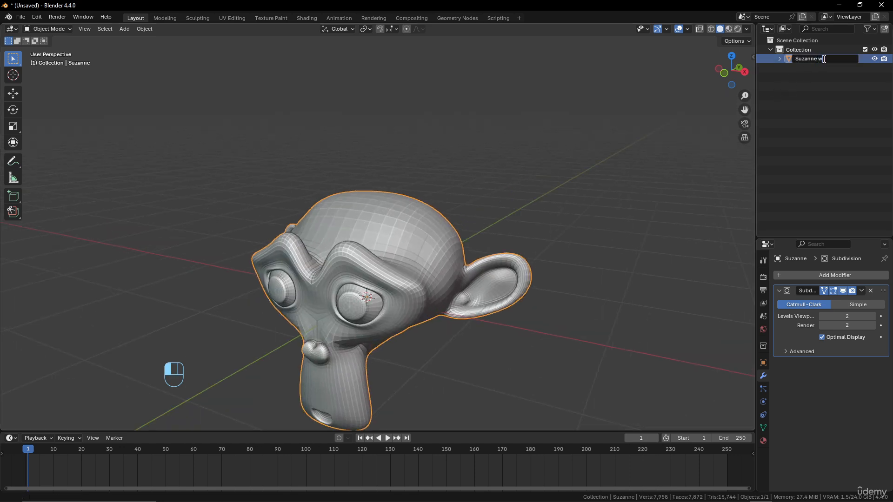
{"action": "type", "text": "ith modifiers"}
{"action": "key", "text": "Return"}
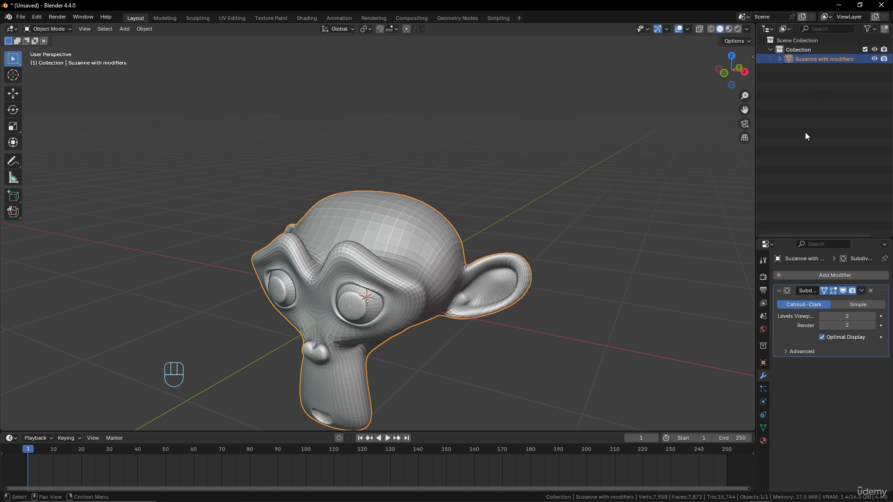
- Duplicate the monkey object and leave the copy in the same place as the original
{"action": "scroll", "coordinate": [535, 293], "scroll_direction": "down", "scroll_amount": 5}
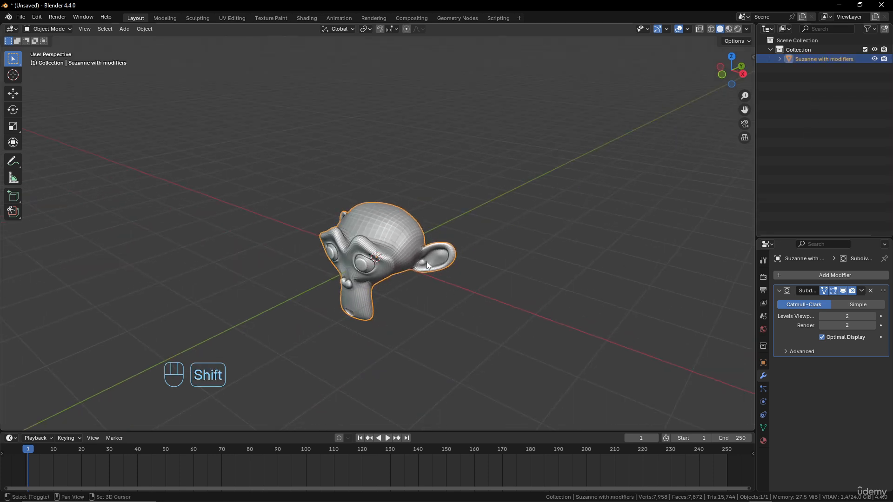
{"action": "key", "text": "shift+d"}
{"action": "right_click", "coordinate": [532, 232]}
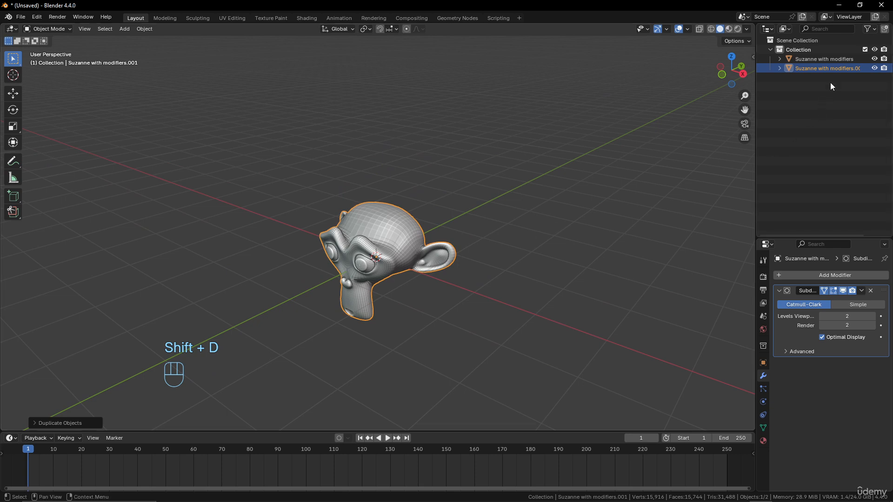
- Rename the duplicated monkey as "Suzanne applied"
{"action": "double_click", "coordinate": [838, 67]}
{"action": "left_click", "coordinate": [860, 67]}
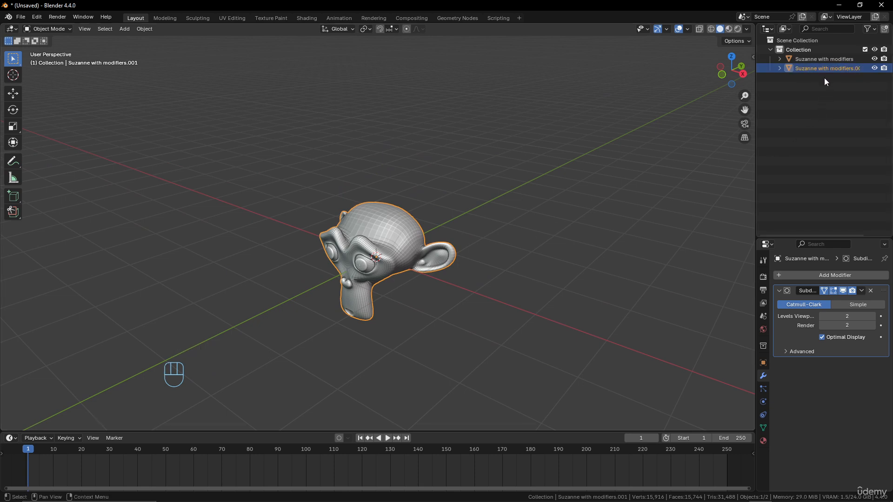
{"action": "double_click", "coordinate": [852, 67]}
{"action": "left_click_drag", "start_coordinate": [857, 67], "coordinate": [810, 73]}
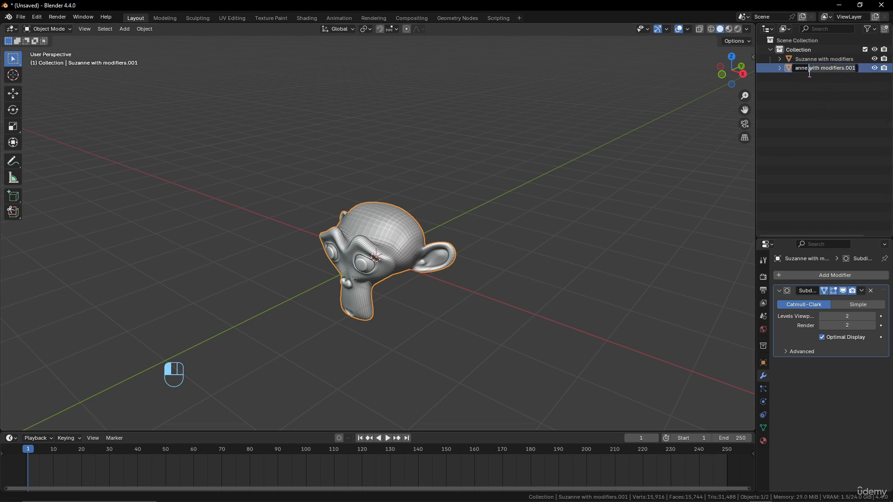
{"action": "type", "text": "applied"}
{"action": "key", "text": "Return"}
- Apply the Subdivision modifier on Suzanne applied
{"action": "middle_click_drag", "start_coordinate": [452, 246], "coordinate": [417, 237]}
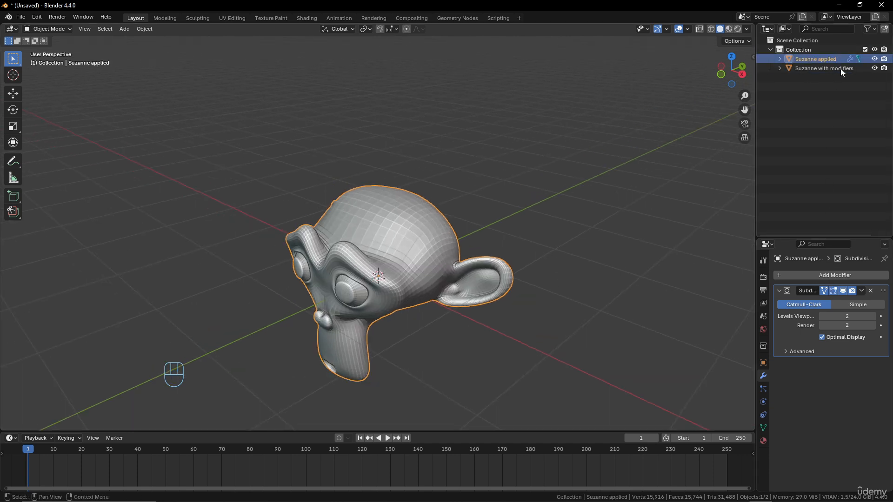
{"action": "left_click", "coordinate": [862, 292]}
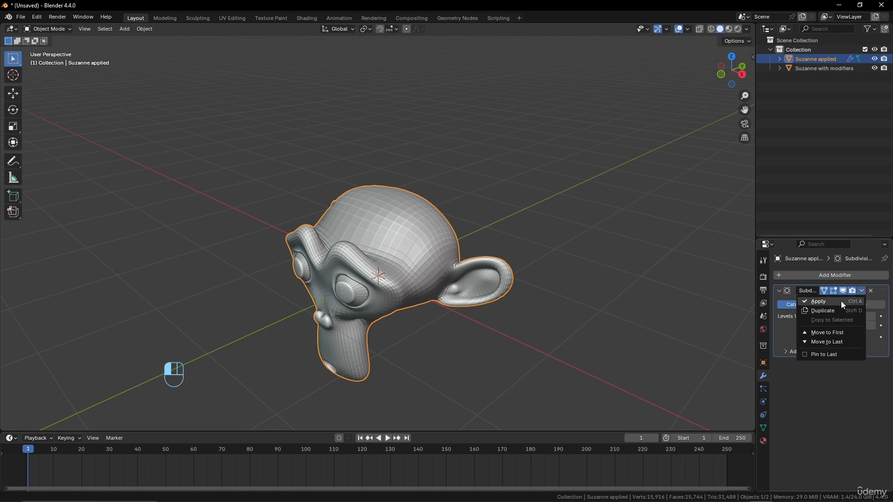
{"action": "left_click", "coordinate": [836, 303]}
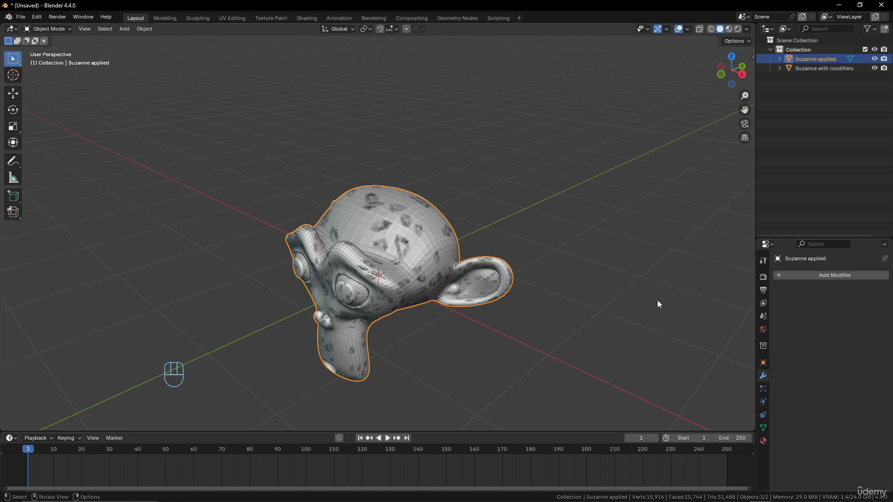
- Hide Suzanne with modifiers and examine the mesh density of Suzanne applied in Edit Mode, selecting one vertex on the head
{"action": "left_click", "coordinate": [875, 68]}
{"action": "middle_click_drag", "start_coordinate": [410, 272], "coordinate": [457, 279]}
{"action": "key", "text": "Tab"}
{"action": "scroll", "coordinate": [434, 291], "scroll_direction": "up", "scroll_amount": 5}
{"action": "left_click", "coordinate": [473, 231]}
{"action": "middle_click_drag", "start_coordinate": [537, 262], "coordinate": [468, 270]}
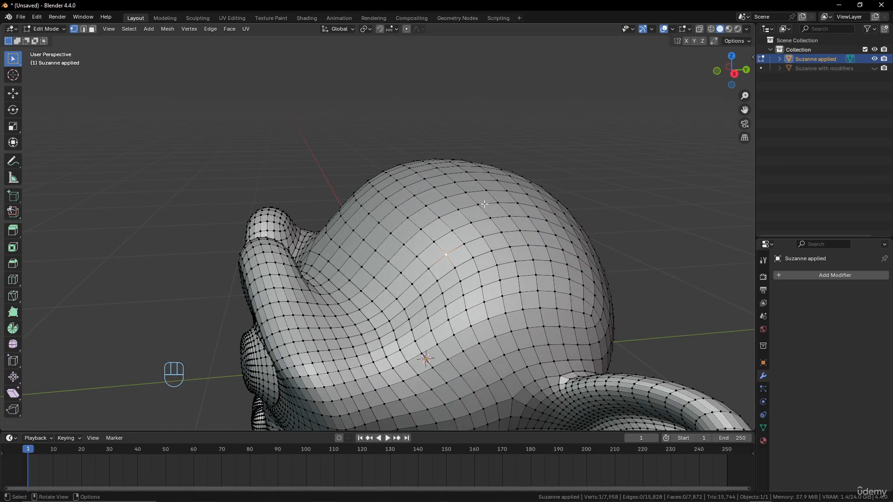
{"action": "mouse_move", "coordinate": [532, 304]}
{"action": "middle_mouse_down"}
{"action": "mouse_move", "coordinate": [521, 284]}
{"action": "mouse_move", "coordinate": [539, 299]}
{"action": "middle_mouse_up"}
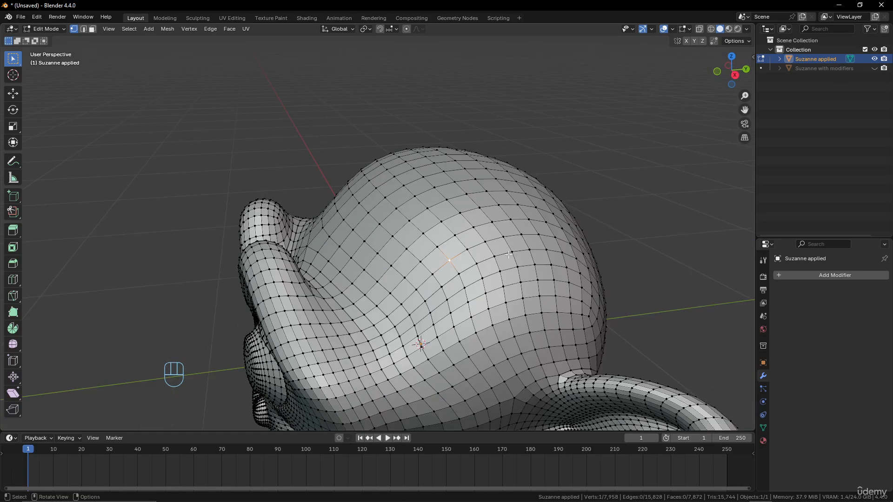
{"action": "middle_click_drag", "start_coordinate": [407, 310], "coordinate": [446, 305]}
{"action": "scroll", "coordinate": [473, 318], "scroll_direction": "down", "scroll_amount": 4}
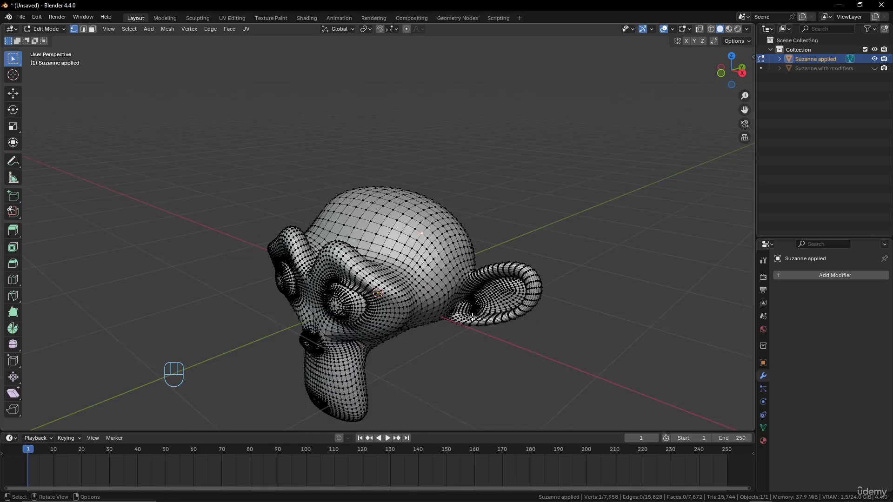
{"action": "scroll", "coordinate": [473, 318], "scroll_direction": "up", "scroll_amount": 4}
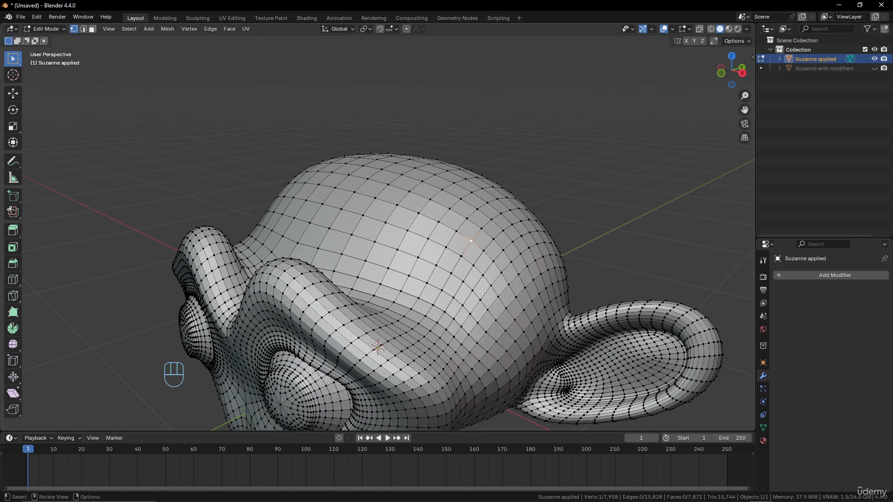
- Return to Object Mode, hide Suzanne applied and show Suzanne with modifiers
{"action": "key", "text": "Tab"}
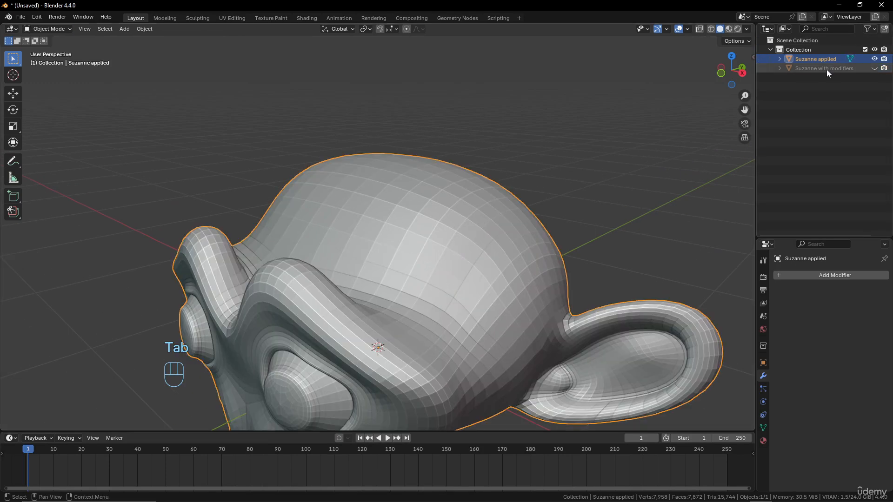
{"action": "left_click", "coordinate": [875, 59]}
{"action": "left_click", "coordinate": [874, 68]}
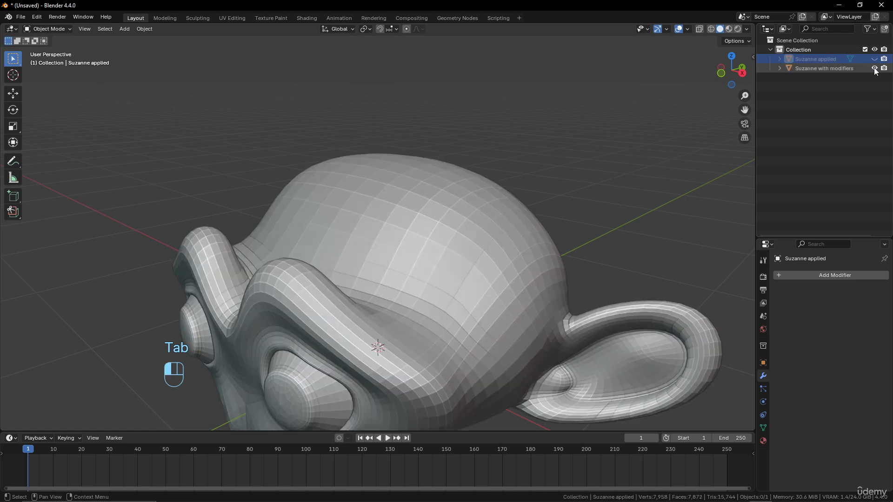
- Select Suzanne with modifiers and examine its editable mesh in Edit Mode
{"action": "left_click", "coordinate": [434, 216]}
{"action": "scroll", "coordinate": [526, 232], "scroll_direction": "down", "scroll_amount": 5}
{"action": "key", "text": "Tab"}
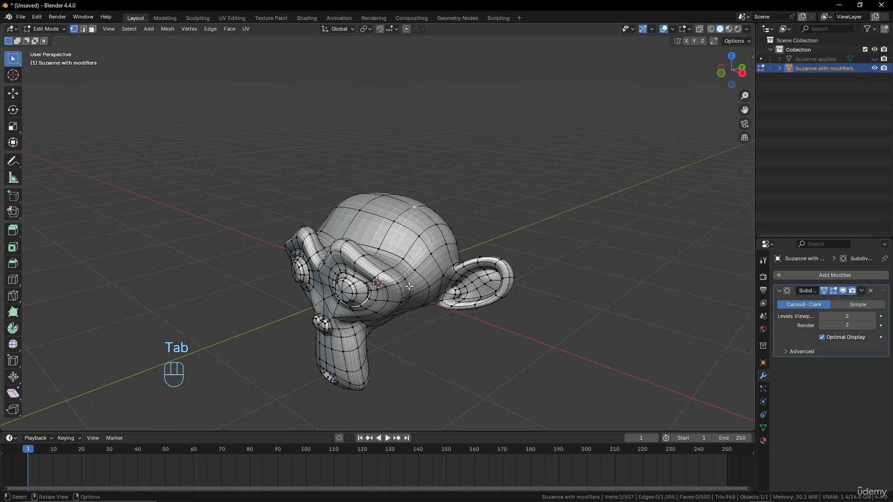
{"action": "scroll", "coordinate": [409, 286], "scroll_direction": "up", "scroll_amount": 4}
{"action": "scroll", "coordinate": [505, 248], "scroll_direction": "down", "scroll_amount": 4}
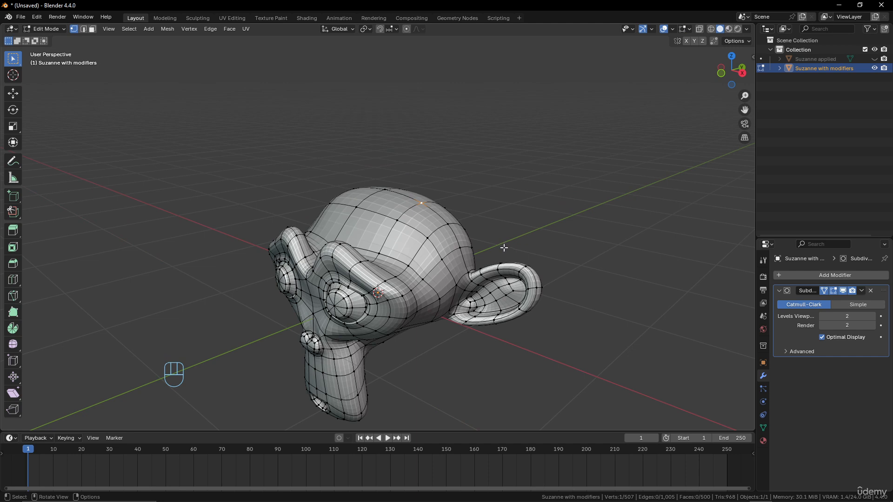
{"action": "scroll", "coordinate": [505, 248], "scroll_direction": "up", "scroll_amount": 3}
{"action": "scroll", "coordinate": [505, 249], "scroll_direction": "down", "scroll_amount": 1}
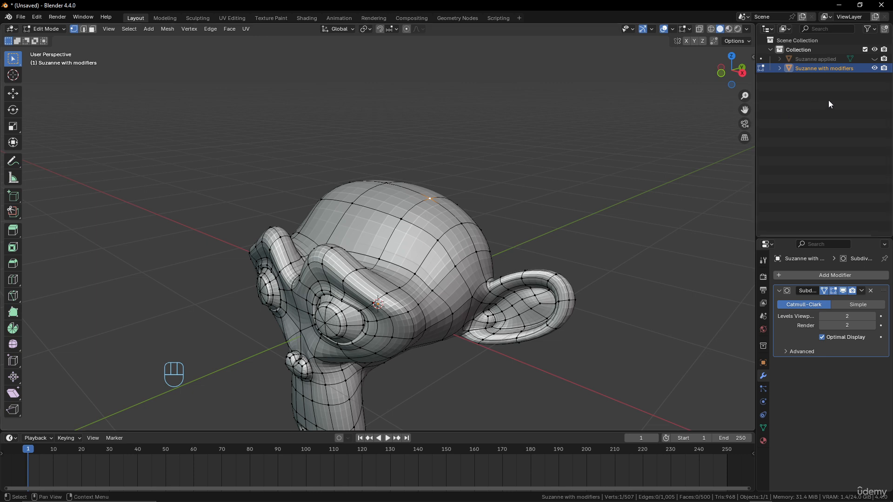
- Show Suzanne applied over Suzanne with modifiers to compare the two, and hide it again
{"action": "left_click", "coordinate": [874, 68]}
{"action": "left_click", "coordinate": [875, 68]}
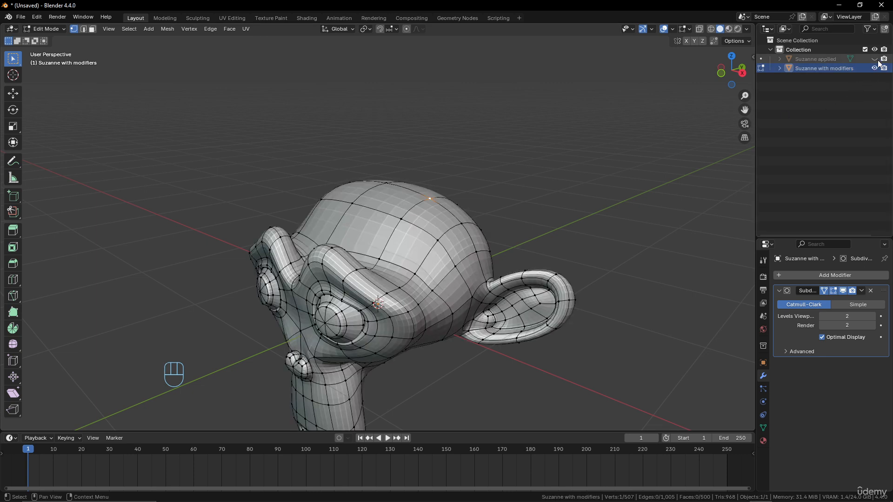
{"action": "middle_click_drag", "start_coordinate": [507, 239], "coordinate": [519, 247]}
{"action": "scroll", "coordinate": [520, 246], "scroll_direction": "up", "scroll_amount": 2}
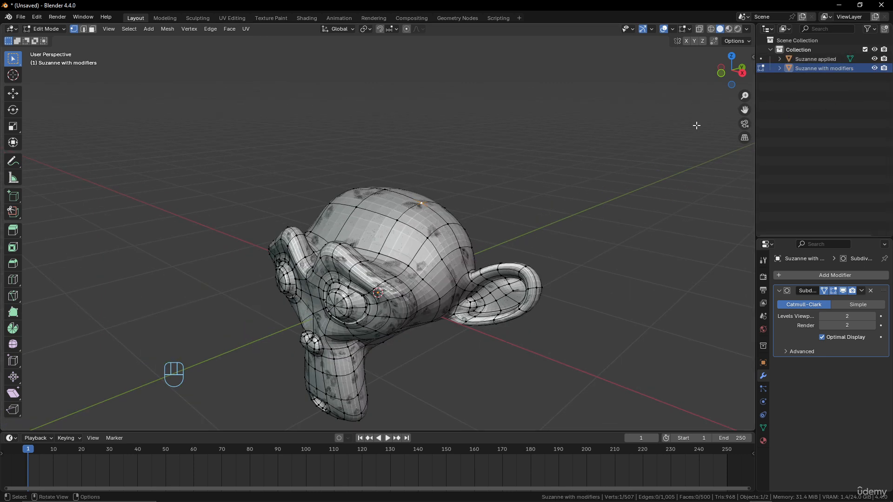
{"action": "left_click", "coordinate": [874, 61]}
- Delete the Suzanne applied object and return to Object Mode
{"action": "right_click", "coordinate": [807, 59]}
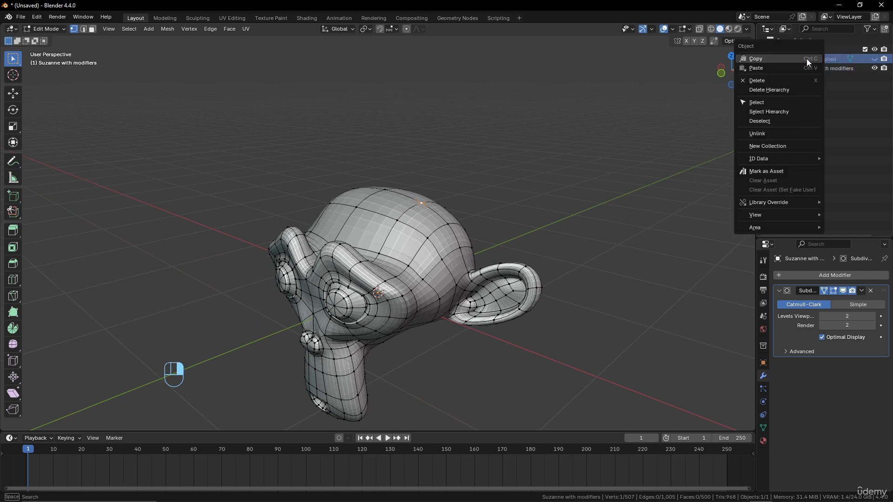
{"action": "left_click", "coordinate": [791, 80]}
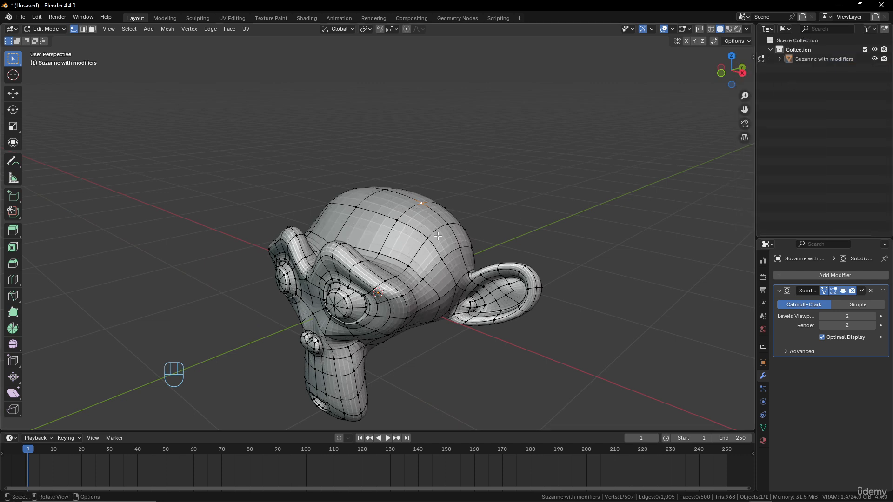
{"action": "key", "text": "Tab"}
{"action": "middle_click_drag", "start_coordinate": [437, 233], "coordinate": [393, 255]}
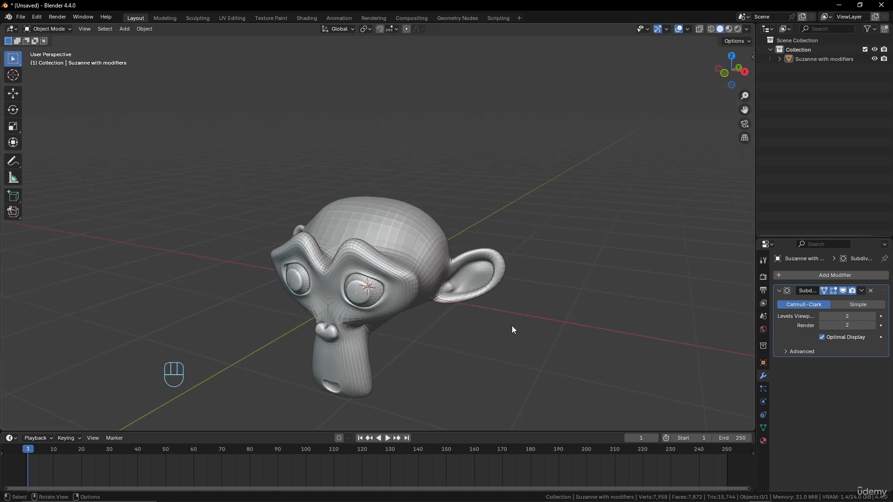
- Select and delete the Suzanne with modifiers object
{"action": "key", "text": "x"}
{"action": "left_click", "coordinate": [375, 266]}
{"action": "key", "text": "x"}
{"action": "key", "text": "x"}
- Add a cube mesh to the empty scene
{"action": "key", "text": "shift+a"}
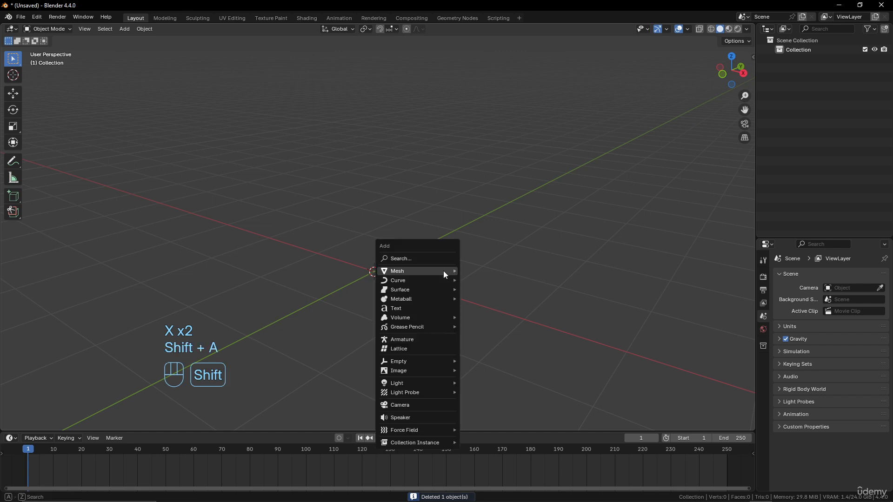
{"action": "mouse_move", "coordinate": [443, 270]}
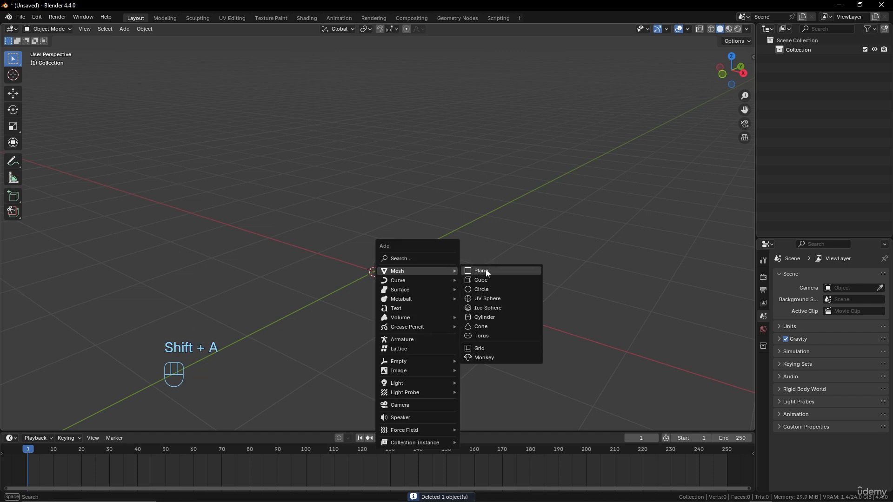
{"action": "left_click", "coordinate": [481, 281]}
{"action": "scroll", "coordinate": [387, 311], "scroll_direction": "down", "scroll_amount": 1}
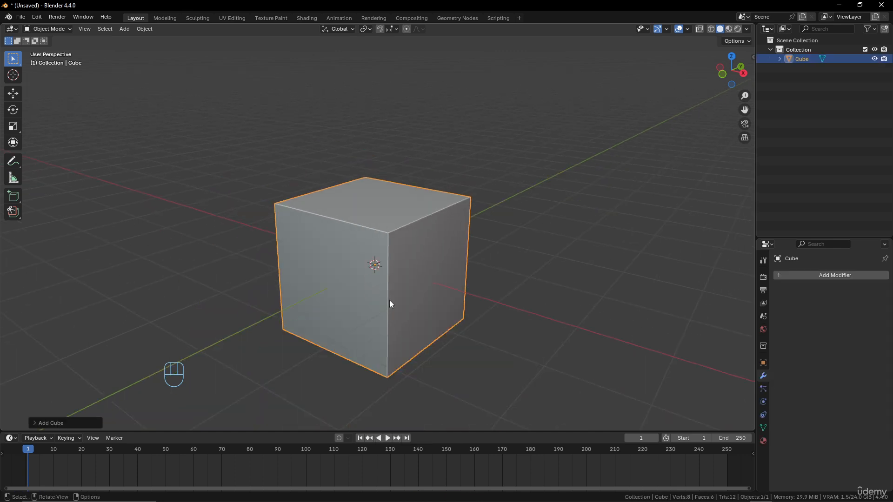
- Add a Bevel modifier to the cube with an amount of 0.27 m and 6 segments
{"action": "left_click", "coordinate": [830, 277]}
{"action": "mouse_move", "coordinate": [830, 277]}
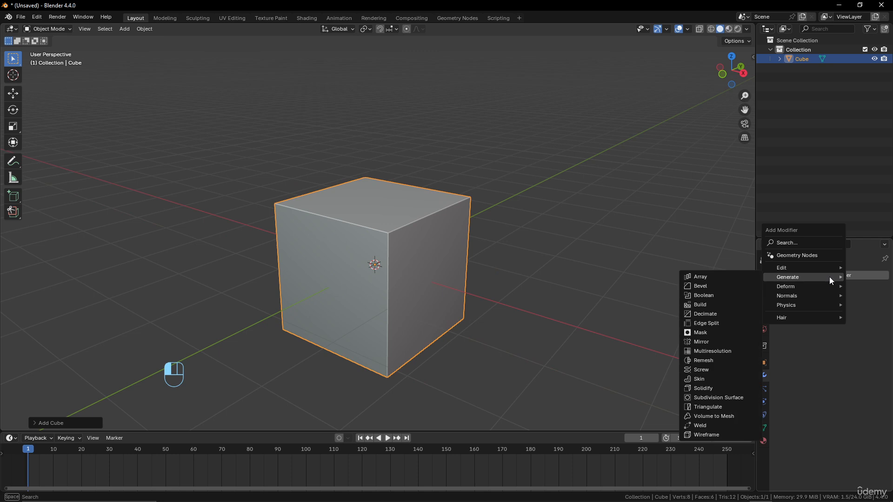
{"action": "left_click", "coordinate": [711, 286]}
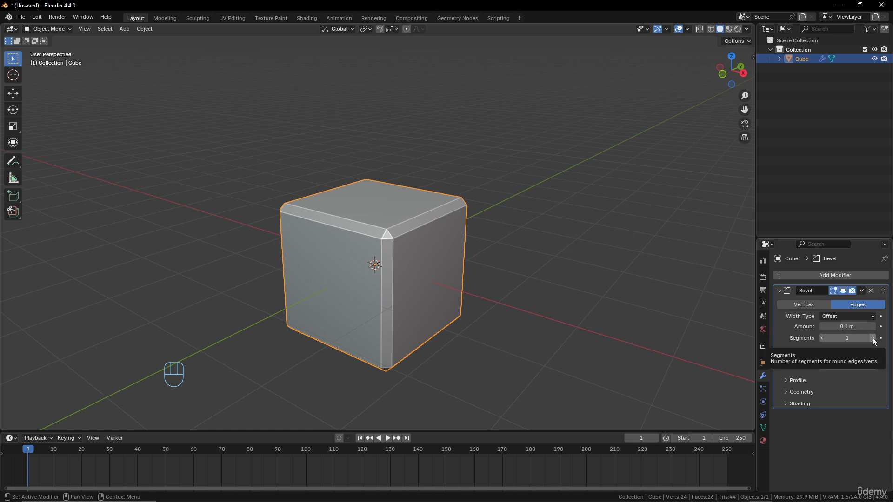
{"action": "left_click_drag", "start_coordinate": [847, 327], "coordinate": [868, 338]}
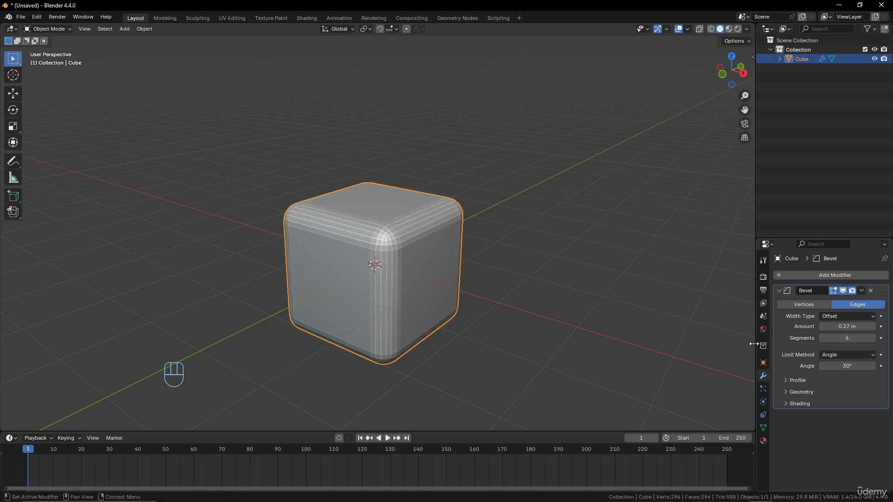
- Add an Array modifier to the bevelled cube with a count of 5 and a relative offset factor X of 1.5
{"action": "middle_click_drag", "start_coordinate": [438, 302], "coordinate": [473, 312]}
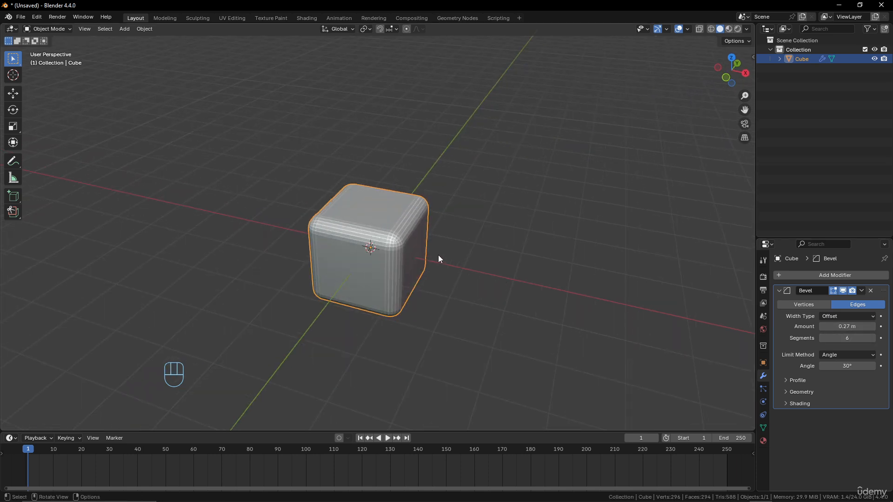
{"action": "key", "text": "shift+a"}
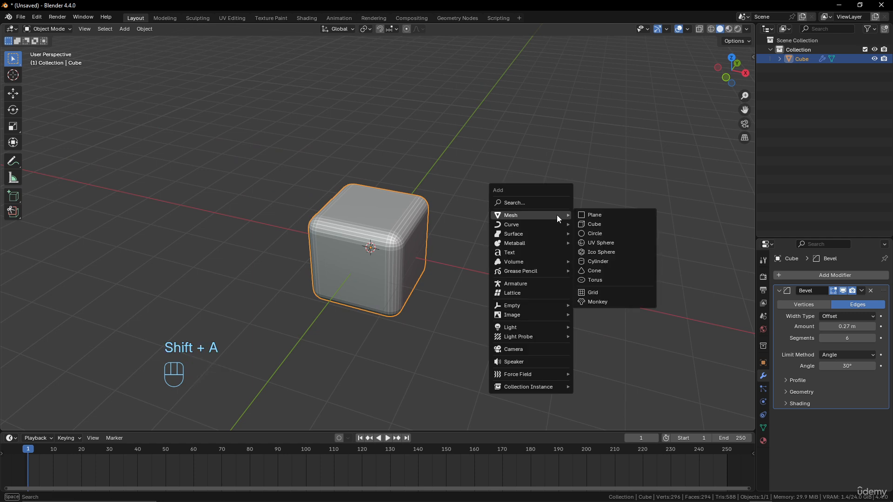
{"action": "left_click", "coordinate": [830, 275]}
{"action": "mouse_move", "coordinate": [823, 278]}
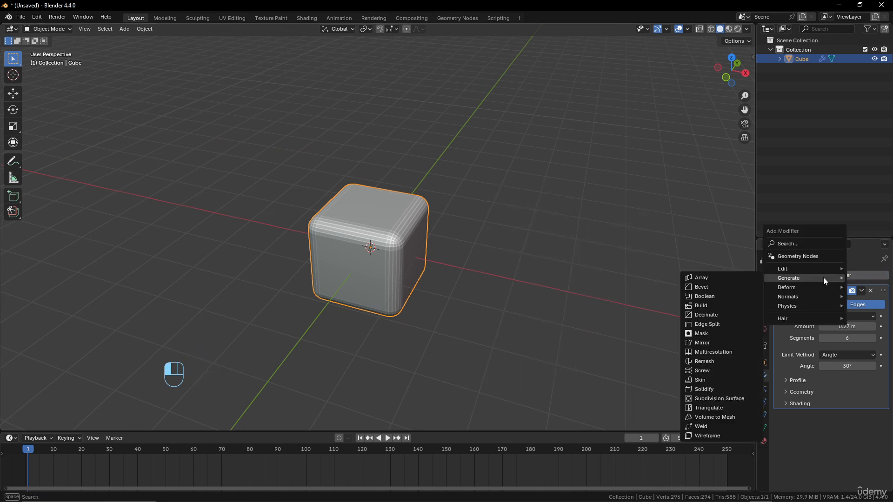
{"action": "left_click", "coordinate": [736, 281]}
{"action": "scroll", "coordinate": [509, 308], "scroll_direction": "down", "scroll_amount": 2}
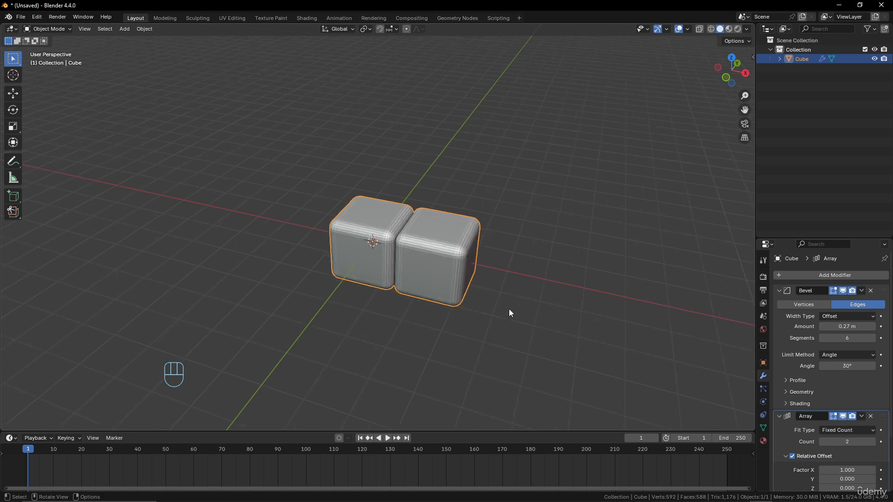
{"action": "scroll", "coordinate": [837, 442], "scroll_direction": "down", "scroll_amount": 2}
{"action": "left_click_drag", "start_coordinate": [847, 433], "coordinate": [866, 433]}
{"action": "left_click_drag", "start_coordinate": [848, 405], "coordinate": [860, 405]}
{"action": "scroll", "coordinate": [486, 300], "scroll_direction": "down", "scroll_amount": 3}
{"action": "middle_click_drag", "start_coordinate": [486, 295], "coordinate": [512, 300]}
{"action": "scroll", "coordinate": [513, 299], "scroll_direction": "up", "scroll_amount": 2}
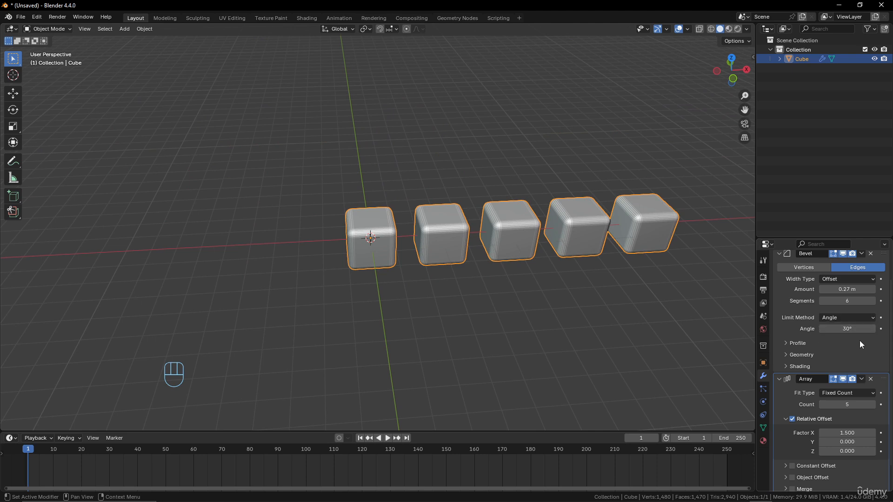
{"action": "scroll", "coordinate": [859, 341], "scroll_direction": "up", "scroll_amount": 2}
{"action": "scroll", "coordinate": [397, 225], "scroll_direction": "up", "scroll_amount": 2}
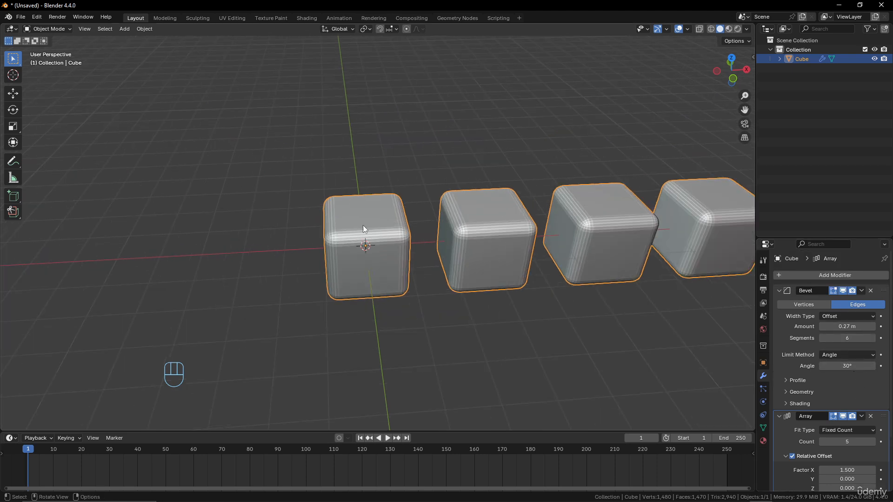
{"action": "scroll", "coordinate": [336, 239], "scroll_direction": "down", "scroll_amount": 2}
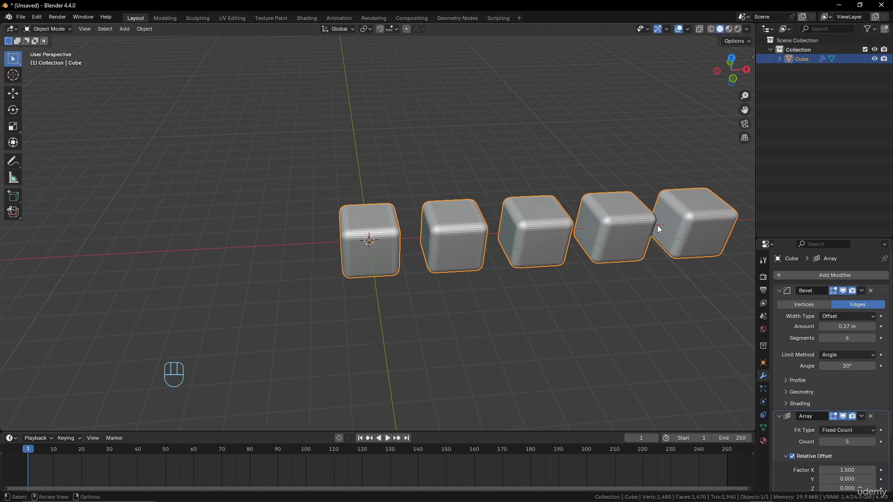
{"action": "left_click_drag", "start_coordinate": [884, 416], "coordinate": [891, 435]}
{"action": "scroll", "coordinate": [523, 219], "scroll_direction": "down", "scroll_amount": 3}
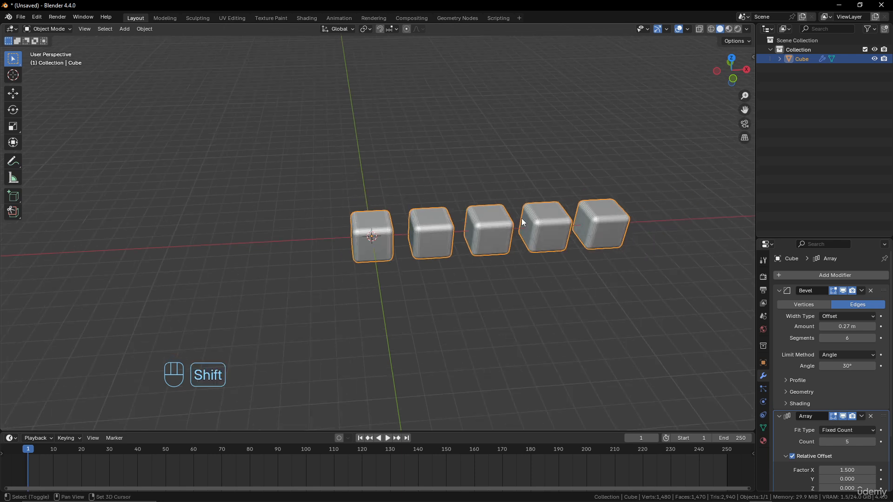
- Add a cylinder mesh with 16 vertices
{"action": "key", "text": "shift+a"}
{"action": "mouse_move", "coordinate": [521, 219]}
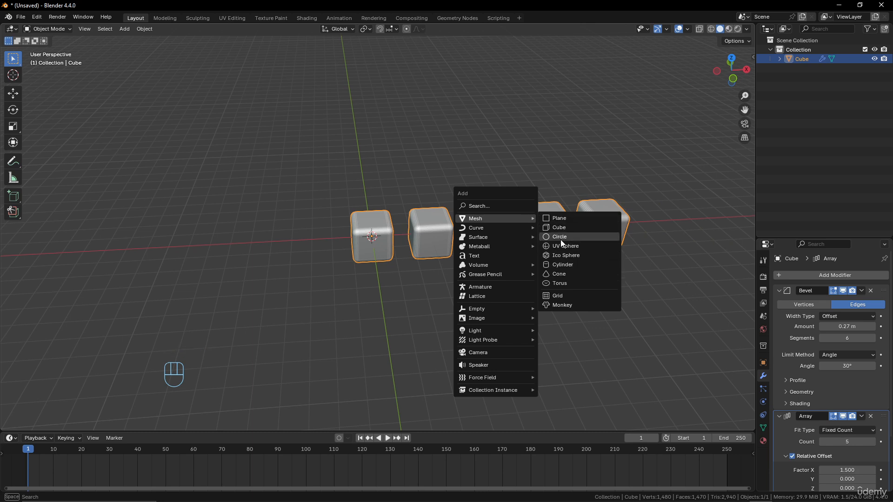
{"action": "left_click", "coordinate": [562, 265]}
{"action": "scroll", "coordinate": [457, 287], "scroll_direction": "up", "scroll_amount": 3}
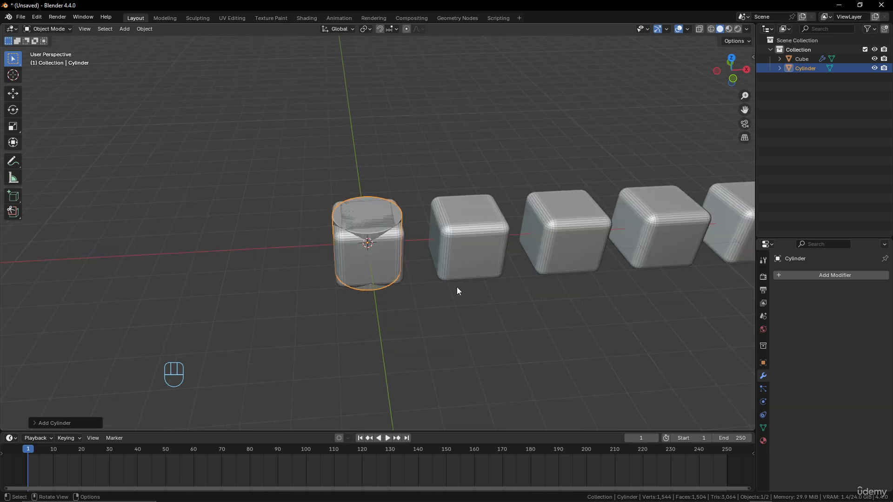
{"action": "left_click", "coordinate": [42, 422]}
{"action": "left_click", "coordinate": [140, 311]}
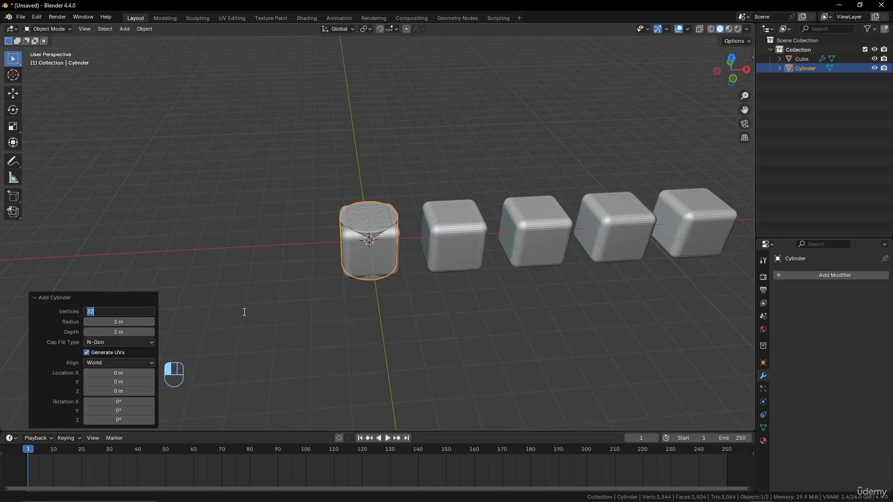
{"action": "type", "text": "16"}
{"action": "key", "text": "Return"}
- Move the cylinder up along the Z axis by about 4.2 m so it sits above the first cube
{"action": "key", "text": "g"}
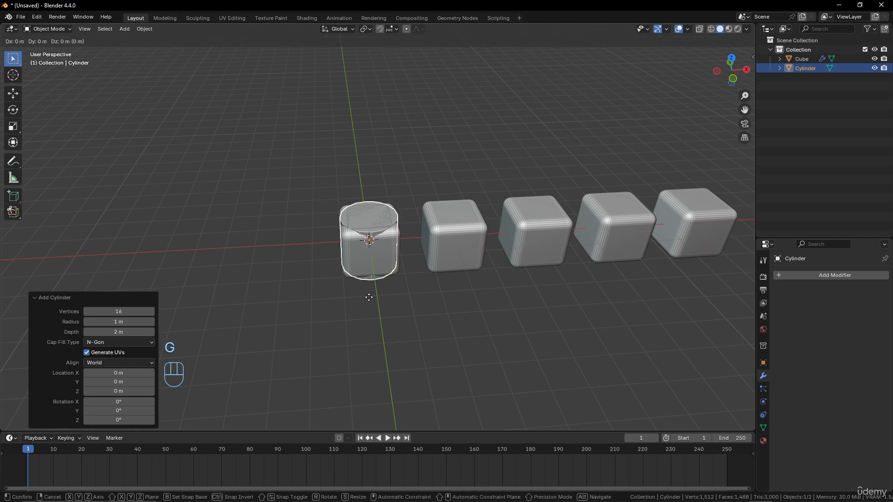
{"action": "key", "text": "z"}
{"action": "left_click", "coordinate": [372, 188]}
{"action": "scroll", "coordinate": [408, 284], "scroll_direction": "down", "scroll_amount": 2}
{"action": "scroll", "coordinate": [447, 235], "scroll_direction": "up", "scroll_amount": 2}
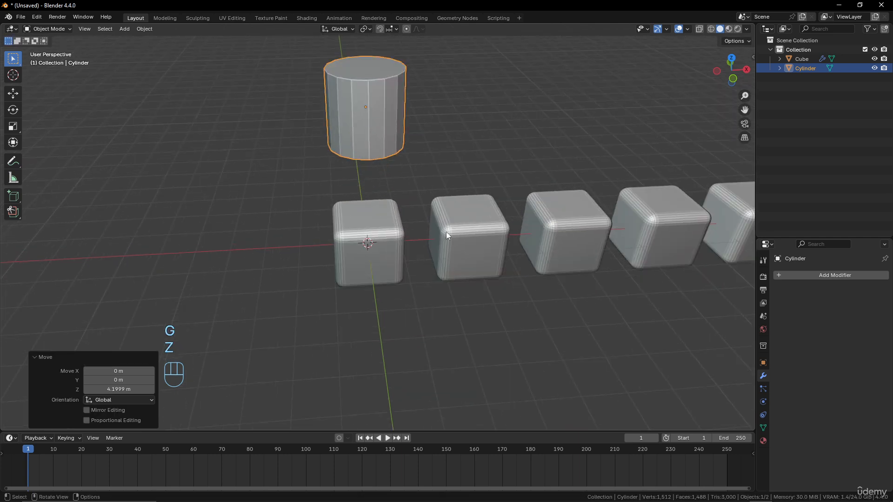
{"action": "scroll", "coordinate": [498, 218], "scroll_direction": "down", "scroll_amount": 2}
- Try Copy Modifiers on the cube and cylinder with the cylinder as the active object, and undo the transfer and selection
{"action": "left_click", "coordinate": [510, 222]}
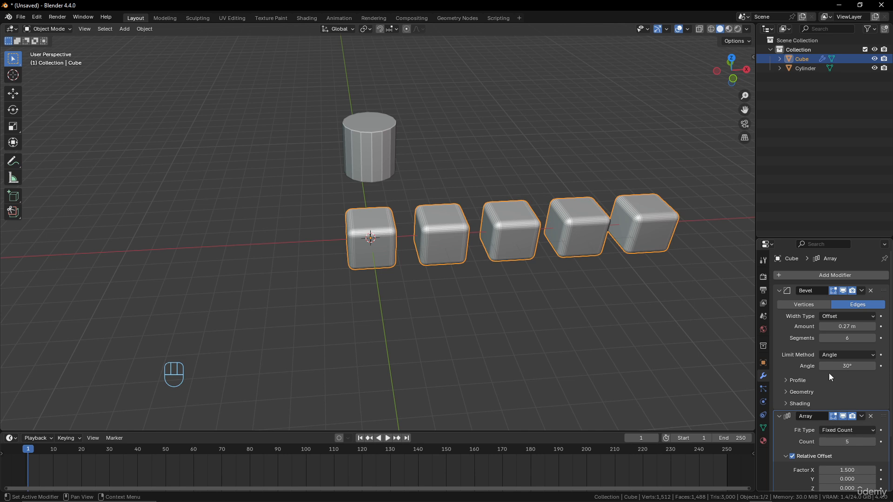
{"action": "left_click", "coordinate": [378, 173]}
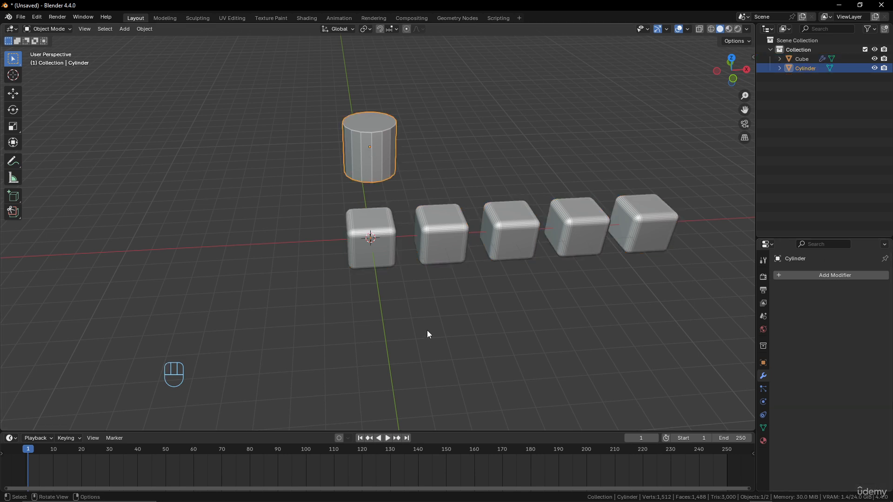
{"action": "left_click", "coordinate": [443, 227]}
{"action": "left_click", "coordinate": [390, 172], "text": "shift"}
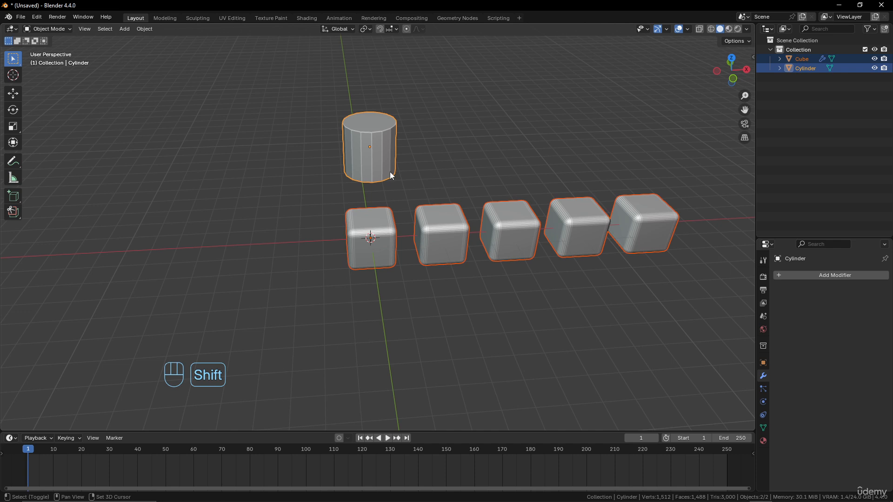
{"action": "key", "text": "ctrl+l"}
{"action": "left_click", "coordinate": [481, 157]}
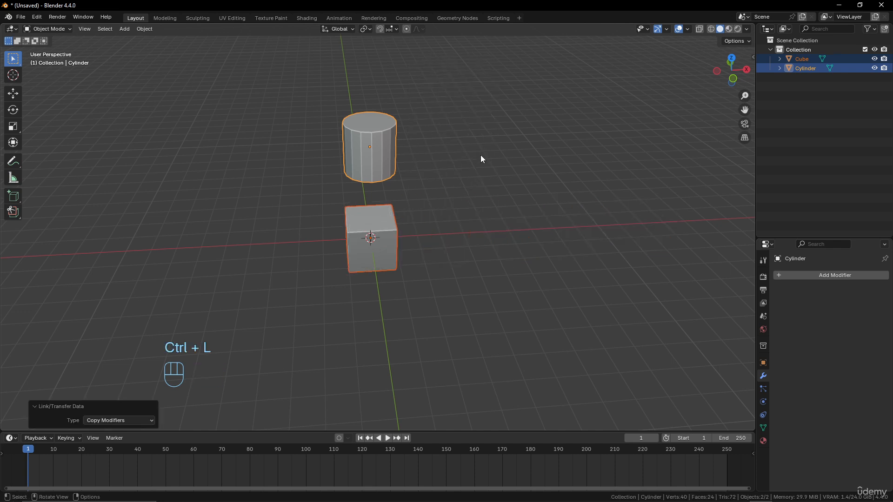
{"action": "key", "text": "ctrl+z"}
{"action": "key", "text": "ctrl+z"}
{"action": "key", "text": "ctrl+z"}
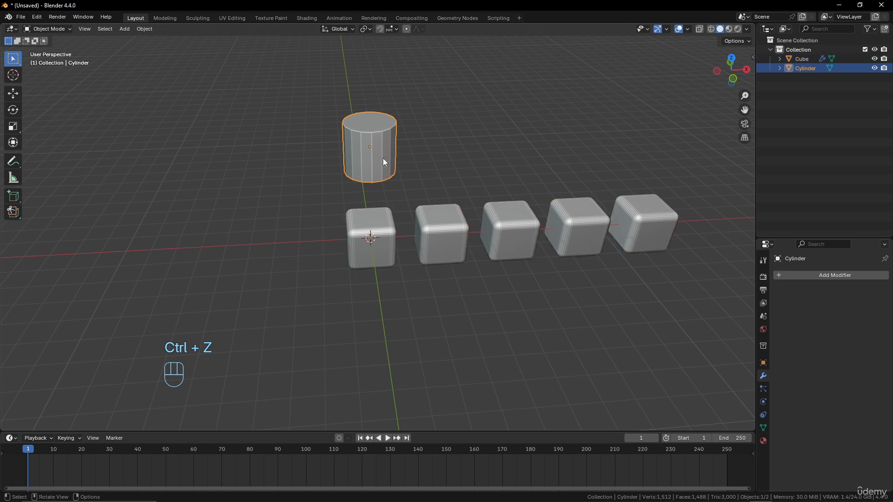
- Copy all of the cube's modifiers to the cylinder with the cube as the active object, and undo the transfer
{"action": "key", "text": "ctrl+l"}
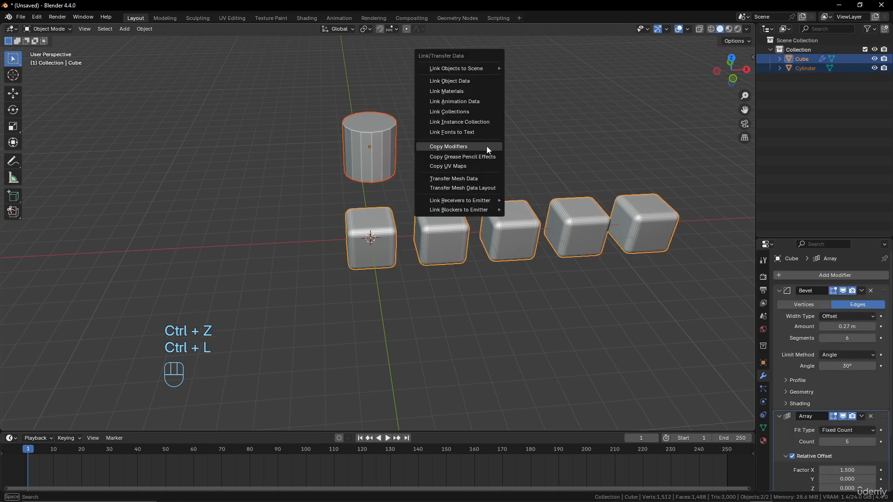
{"action": "left_click", "coordinate": [486, 146]}
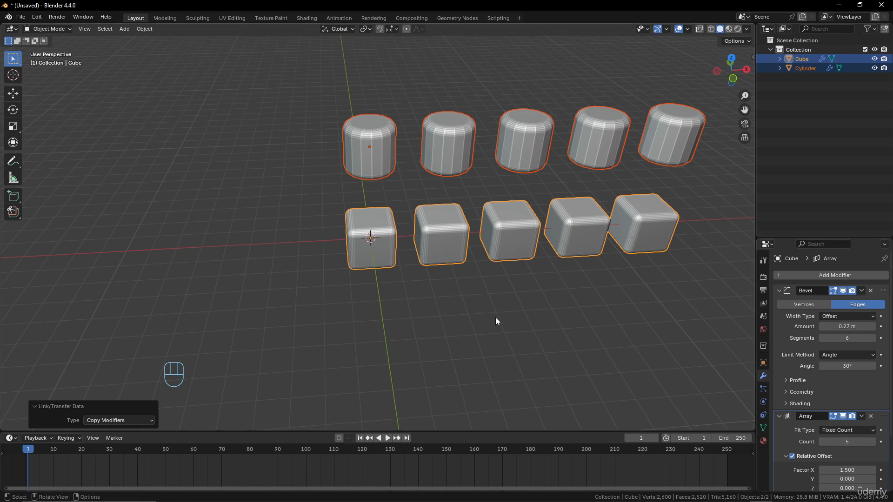
{"action": "key", "text": "ctrl+z"}
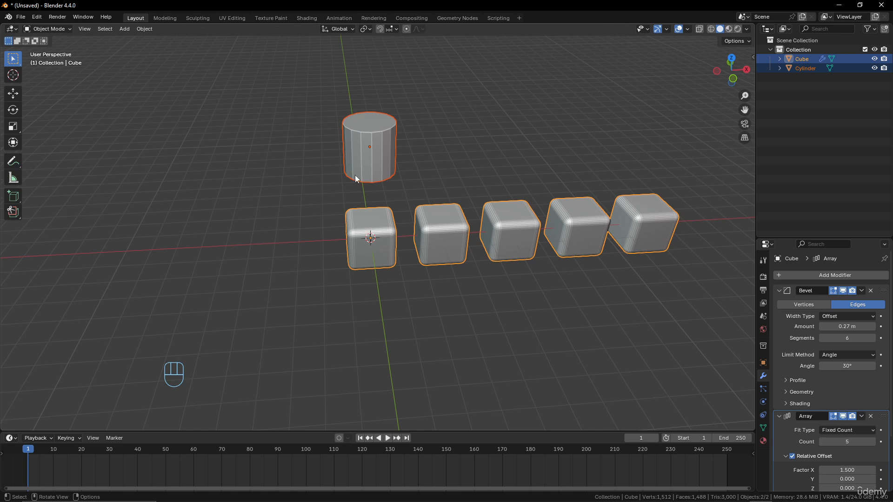
- Copy only the cube's Array modifier to the selected cylinder
{"action": "left_click", "coordinate": [862, 418]}
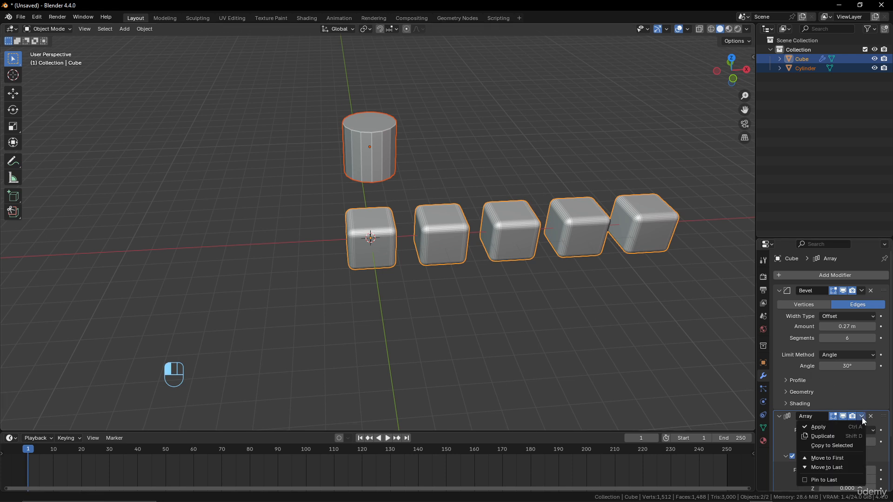
{"action": "left_click", "coordinate": [845, 446]}
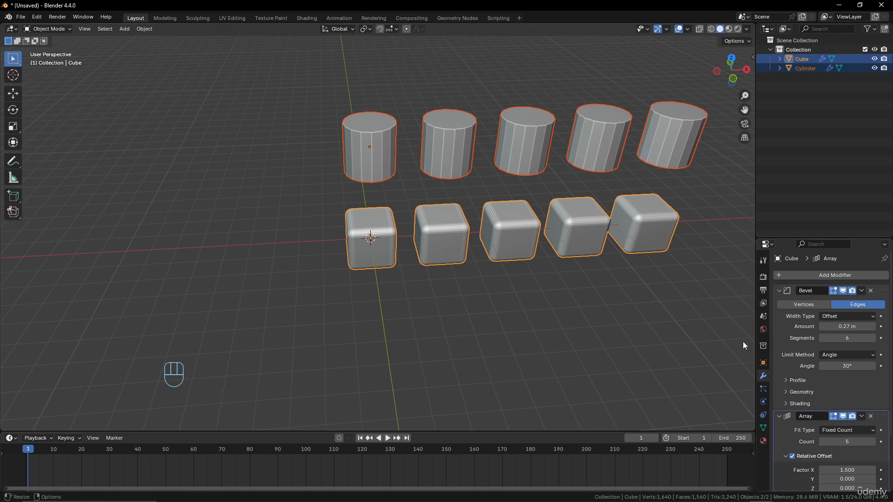
- Select only the arrayed cylinder and open the choice of Generate modifiers for it
{"action": "left_click", "coordinate": [502, 159]}
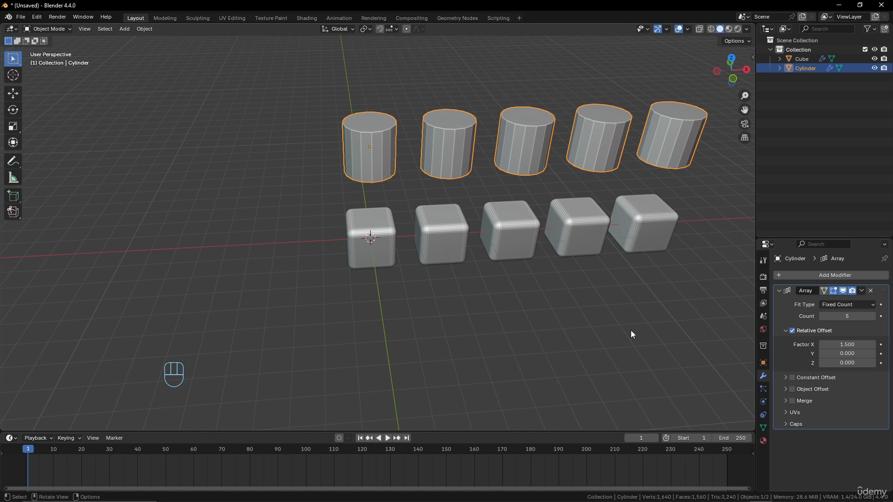
{"action": "left_click", "coordinate": [826, 274]}
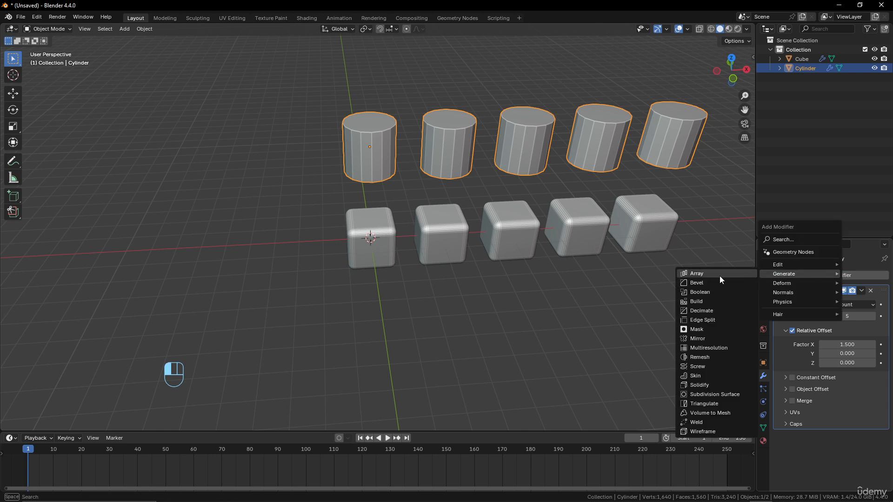